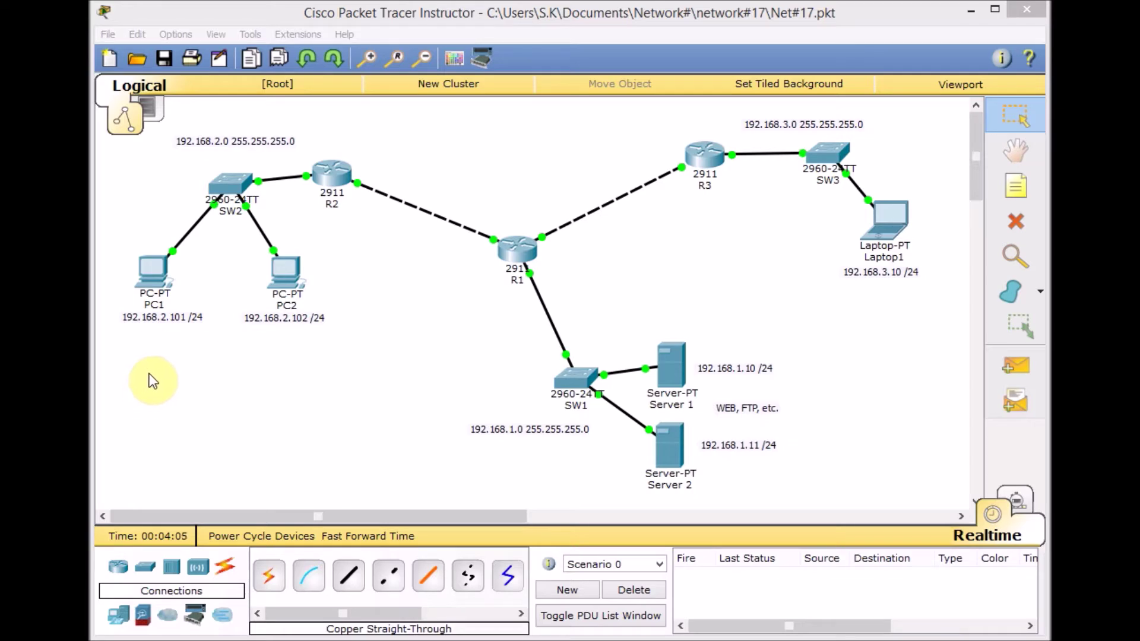
# Ping Server 1 at 192.168.1.10 from PC1's command prompt.
pyautogui.click(146, 275)
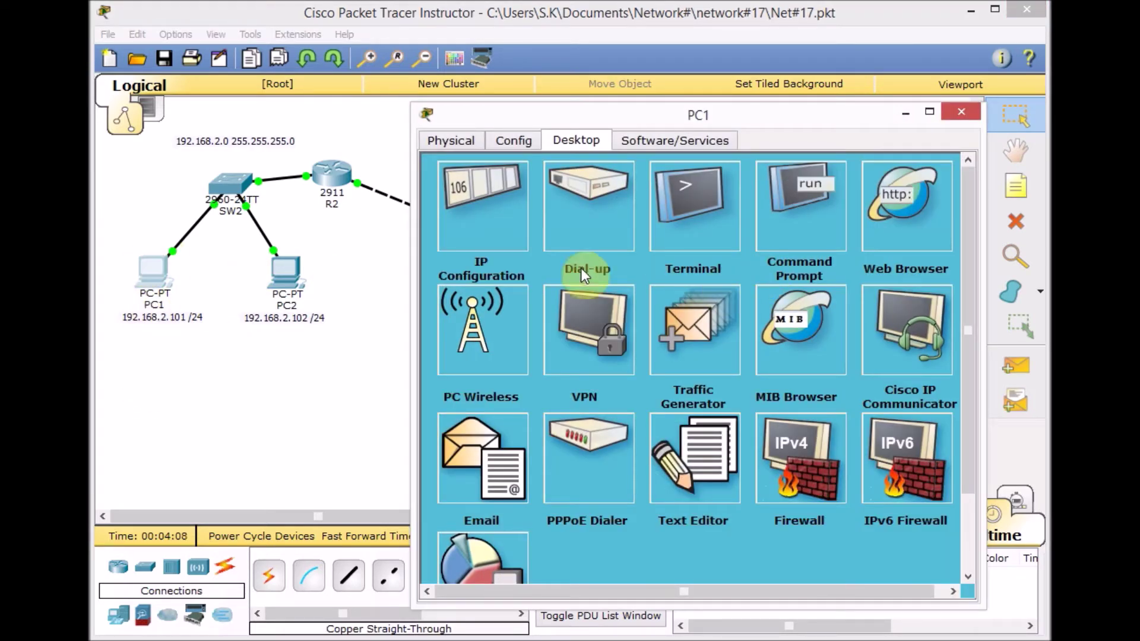
pyautogui.click(816, 206)
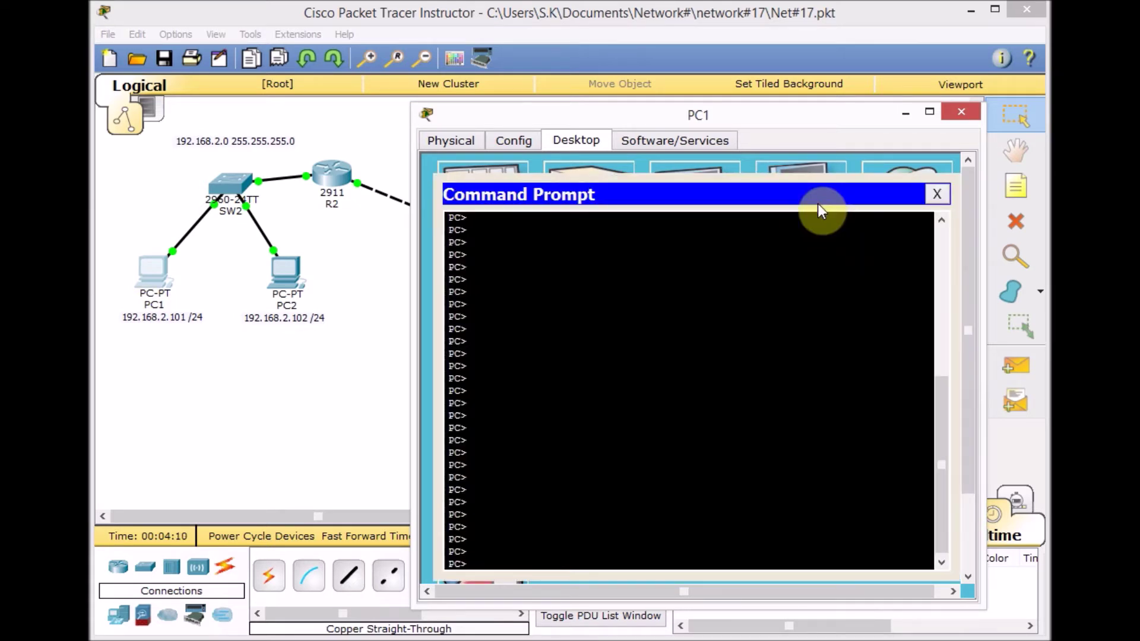
pyautogui.write('ping 192.168.1.10')
pyautogui.press('Return')
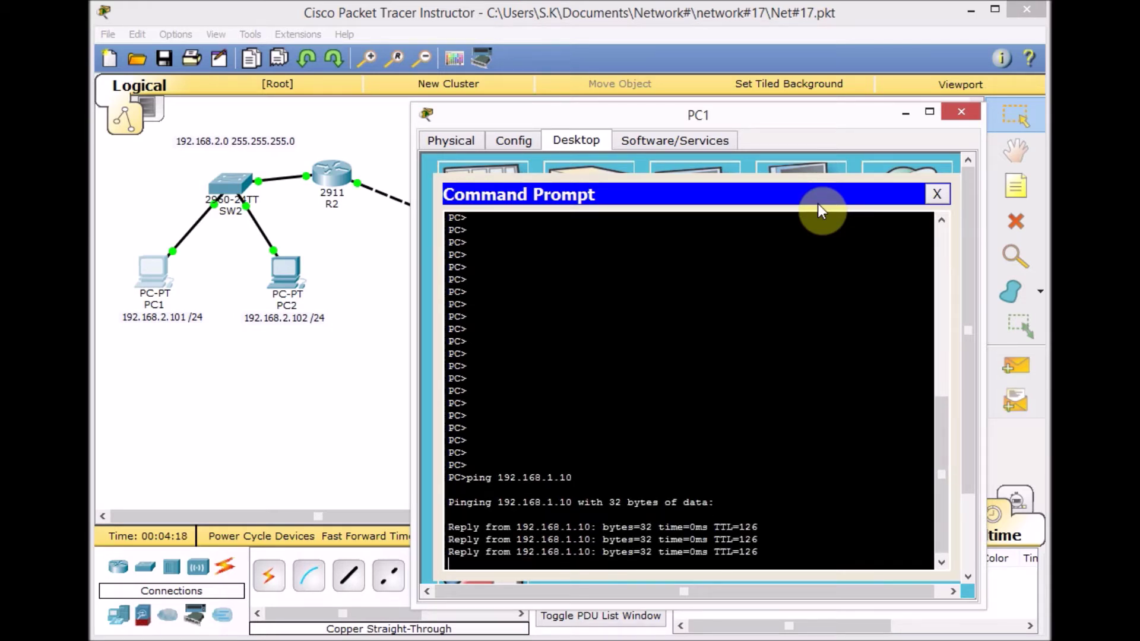
# Load the web page at 192.168.1.10 in PC1's web browser to test access to Server 1.
pyautogui.click(936, 194)
pyautogui.click(889, 196)
pyautogui.click(594, 217)
pyautogui.write('192.168.1.10')
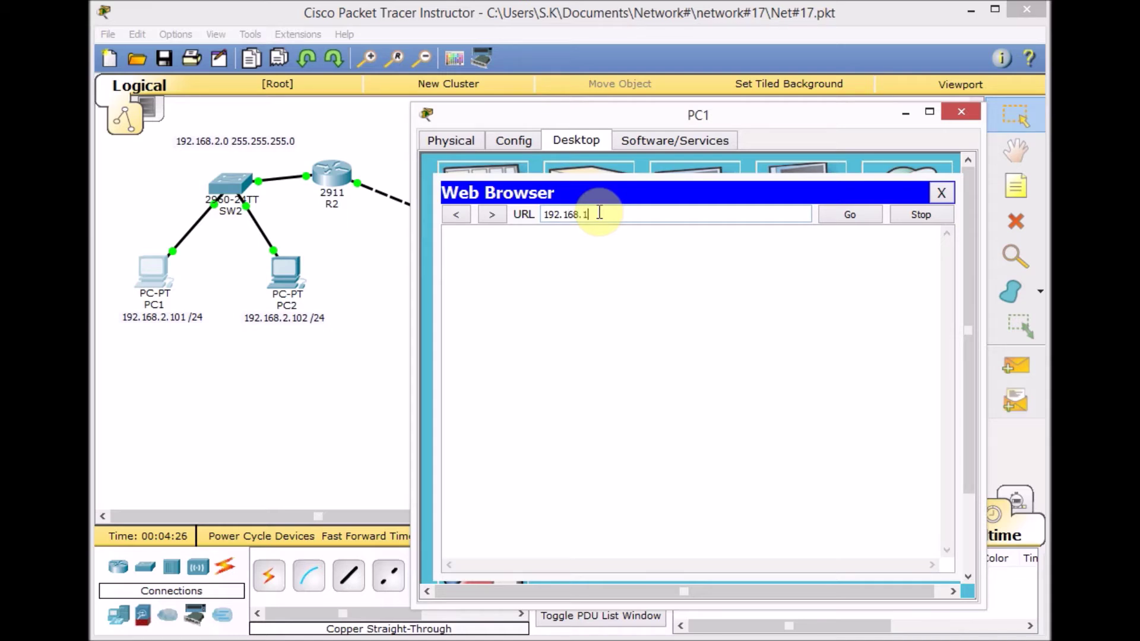
pyautogui.press('Return')
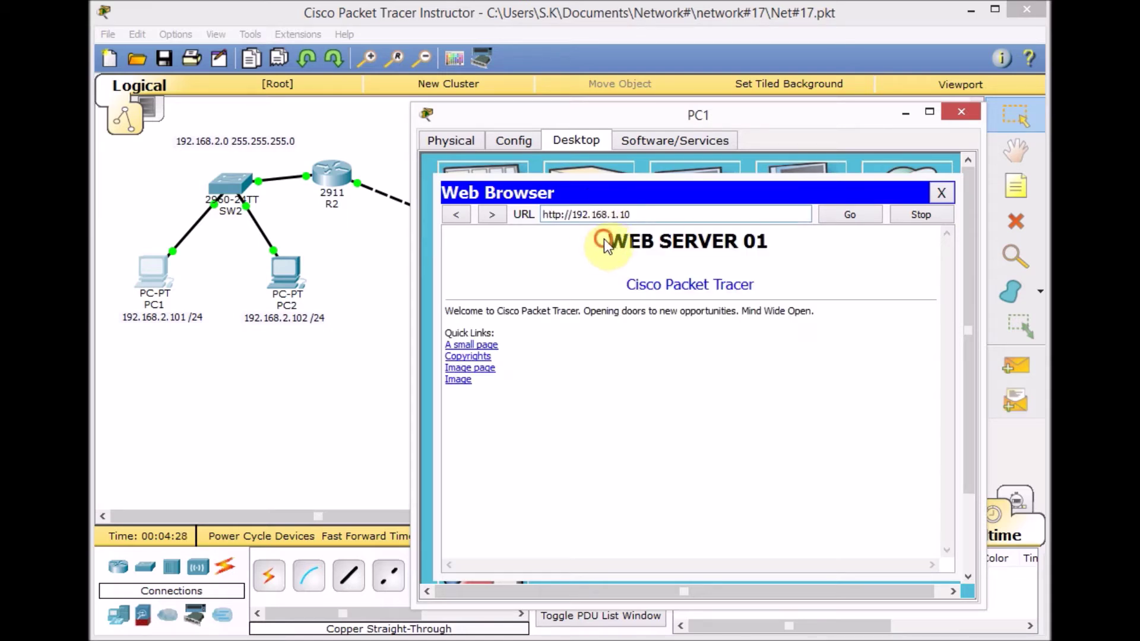
pyautogui.moveTo(604, 239); pyautogui.dragTo(774, 262)
pyautogui.click(824, 257)
# Load the web page at 192.168.1.11 in PC1's browser, and close PC1's window after checking the page.
pyautogui.click(663, 217)
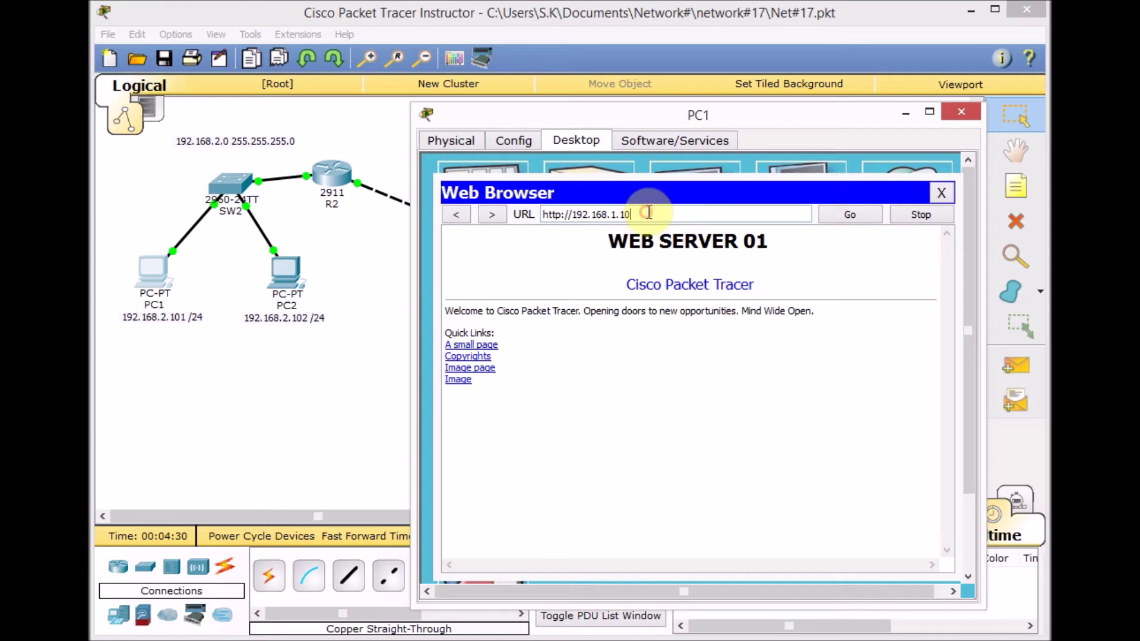
pyautogui.press('BackSpace')
pyautogui.write('1')
pyautogui.click(848, 214)
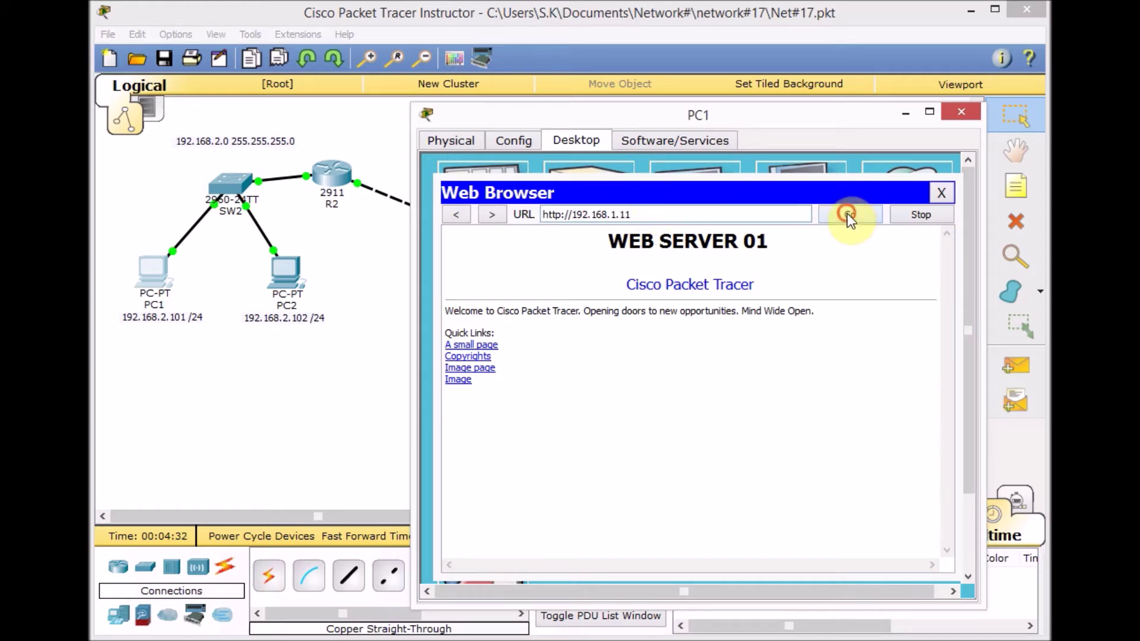
pyautogui.moveTo(768, 239); pyautogui.dragTo(705, 224)
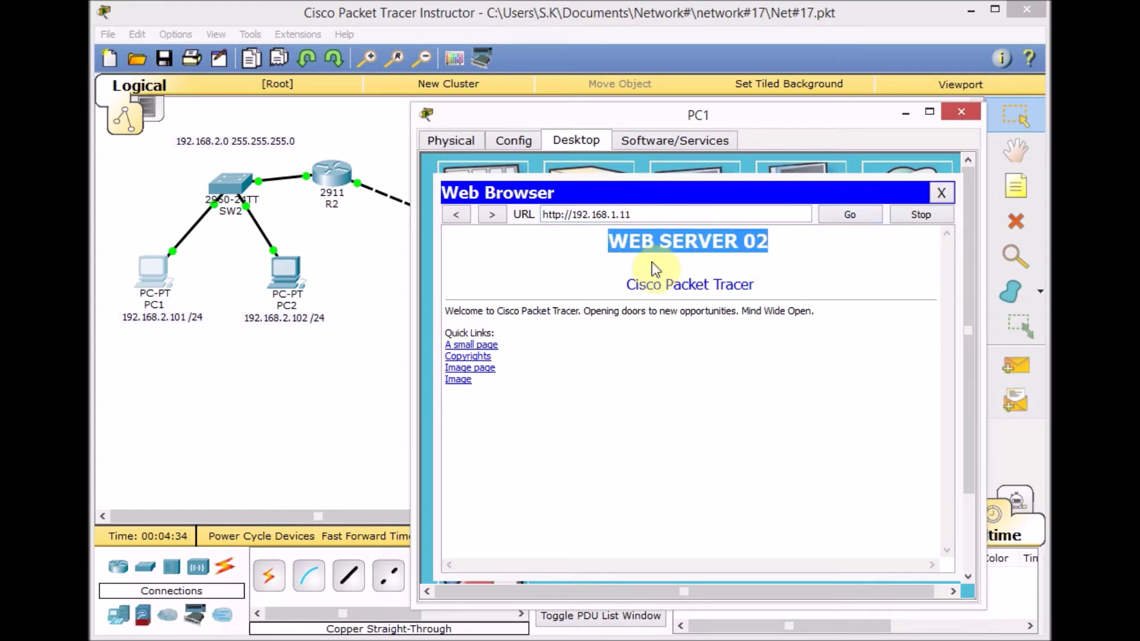
pyautogui.click(941, 192)
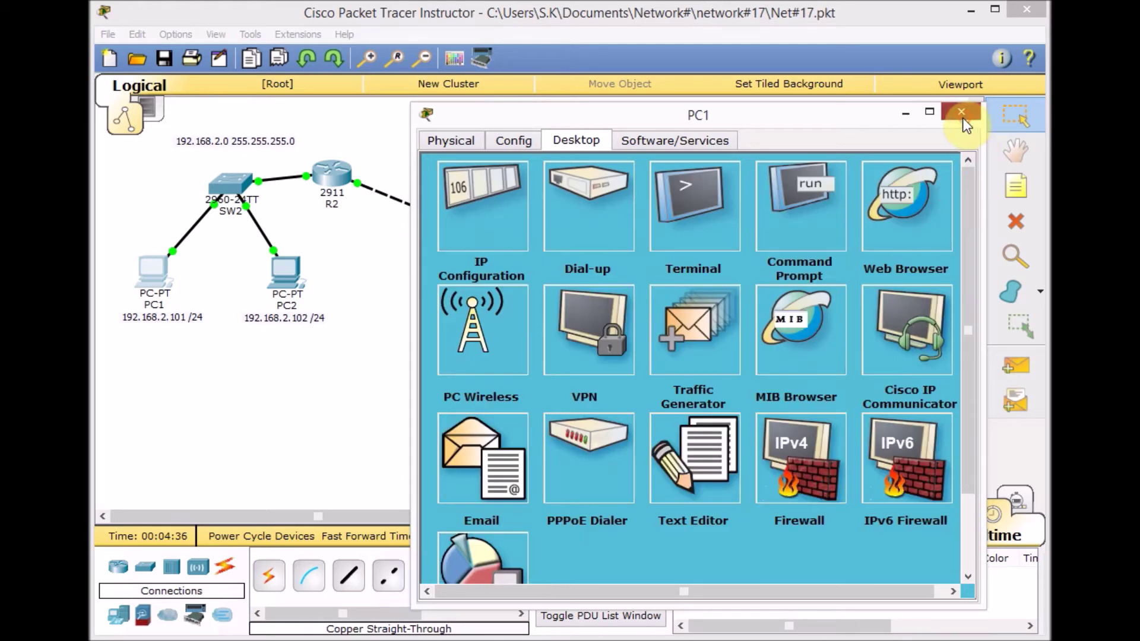
pyautogui.click(962, 114)
# Load the web page at 192.168.1.10 in PC2's web browser to test access to Server 1.
pyautogui.click(297, 288)
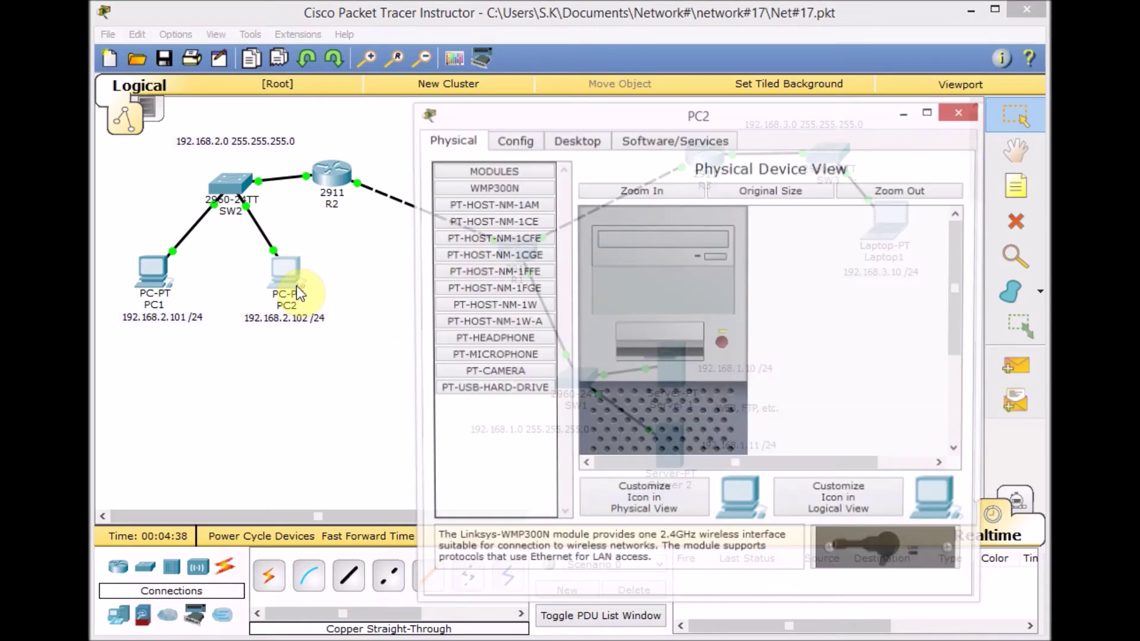
pyautogui.click(579, 139)
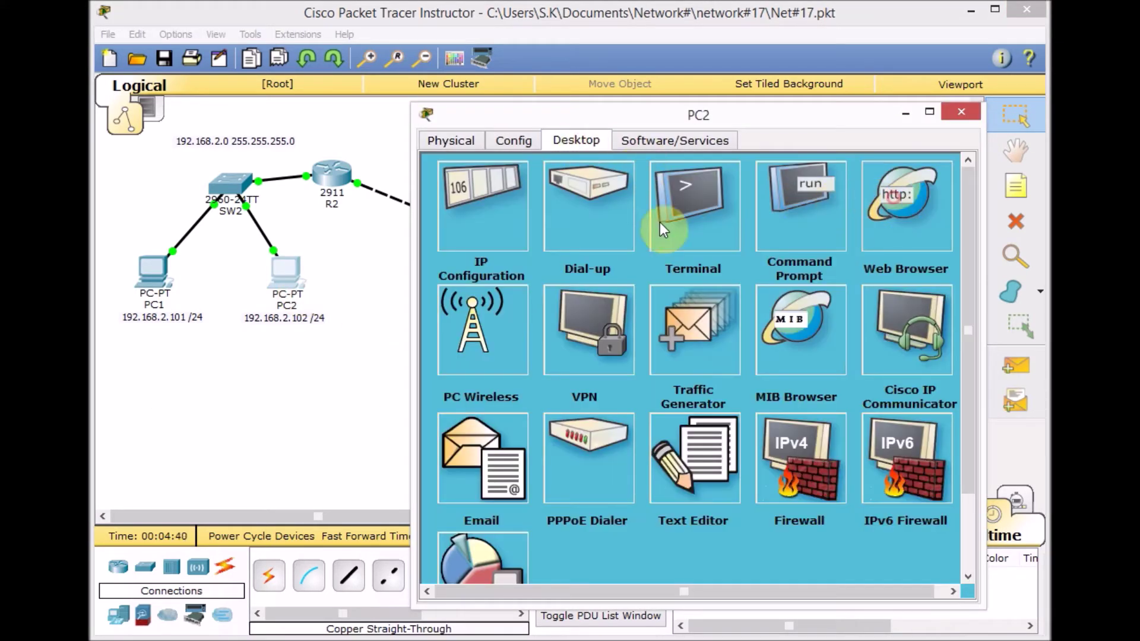
pyautogui.click(894, 199)
pyautogui.click(608, 204)
pyautogui.write('192.168.1')
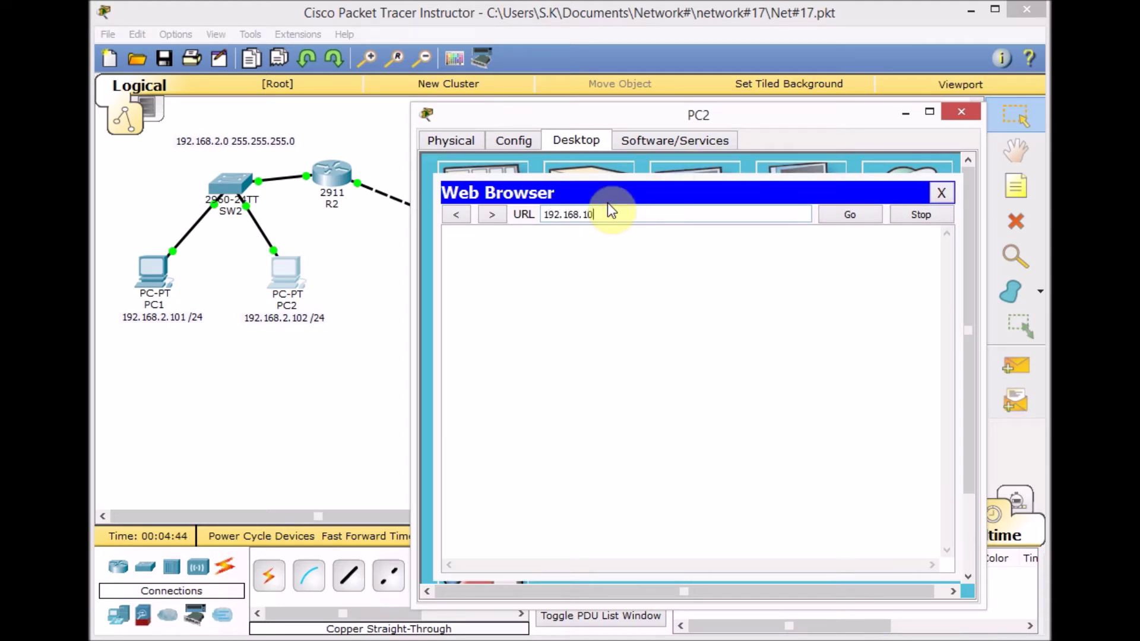
pyautogui.write('0')
pyautogui.press('Return')
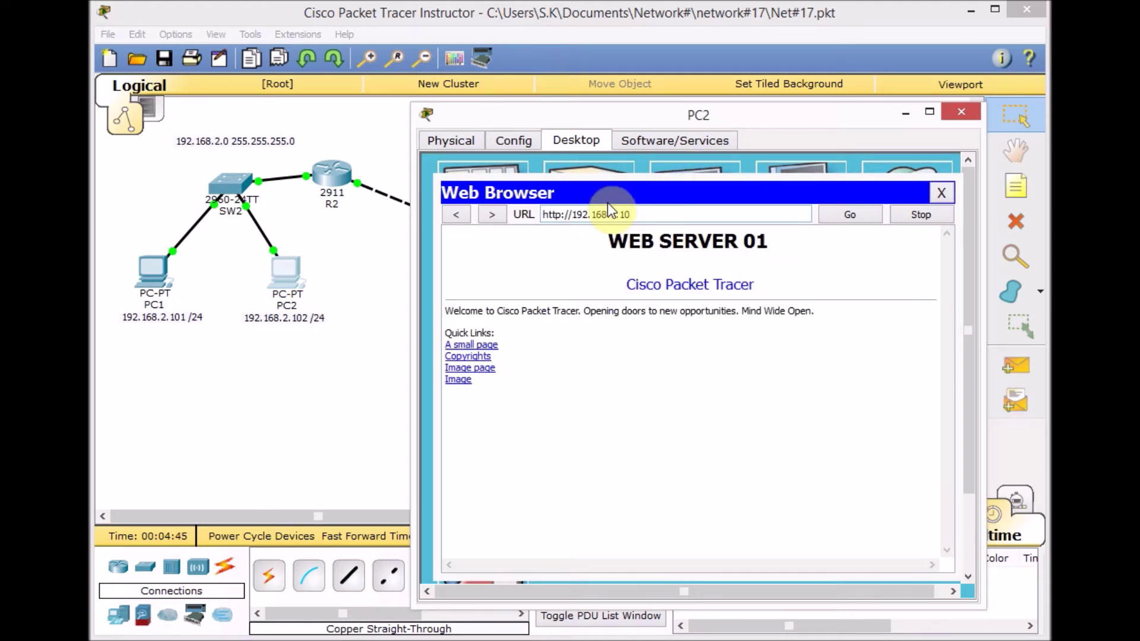
# Load the web page at 192.168.1.11 in PC2's browser, and close PC2's window after checking the page.
pyautogui.click(654, 208)
pyautogui.press('BackSpace')
pyautogui.write('1')
pyautogui.press('Return')
pyautogui.moveTo(772, 241); pyautogui.dragTo(611, 232)
pyautogui.click(940, 191)
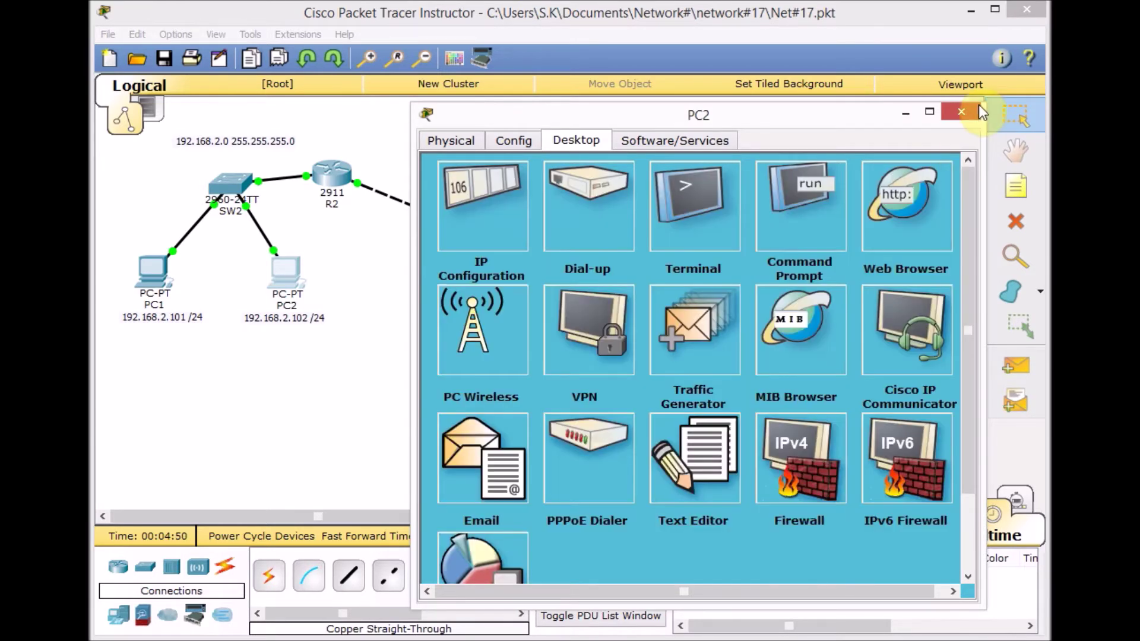
pyautogui.click(955, 113)
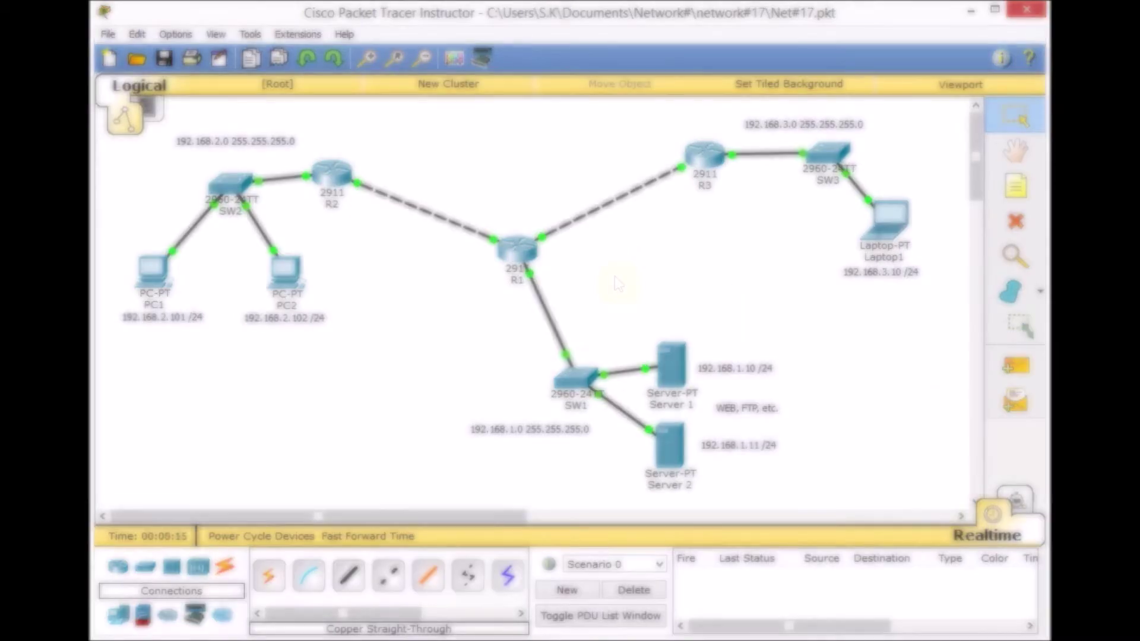
# Open router R1's command line and enter global configuration mode with en and conf t.
pyautogui.click(529, 244)
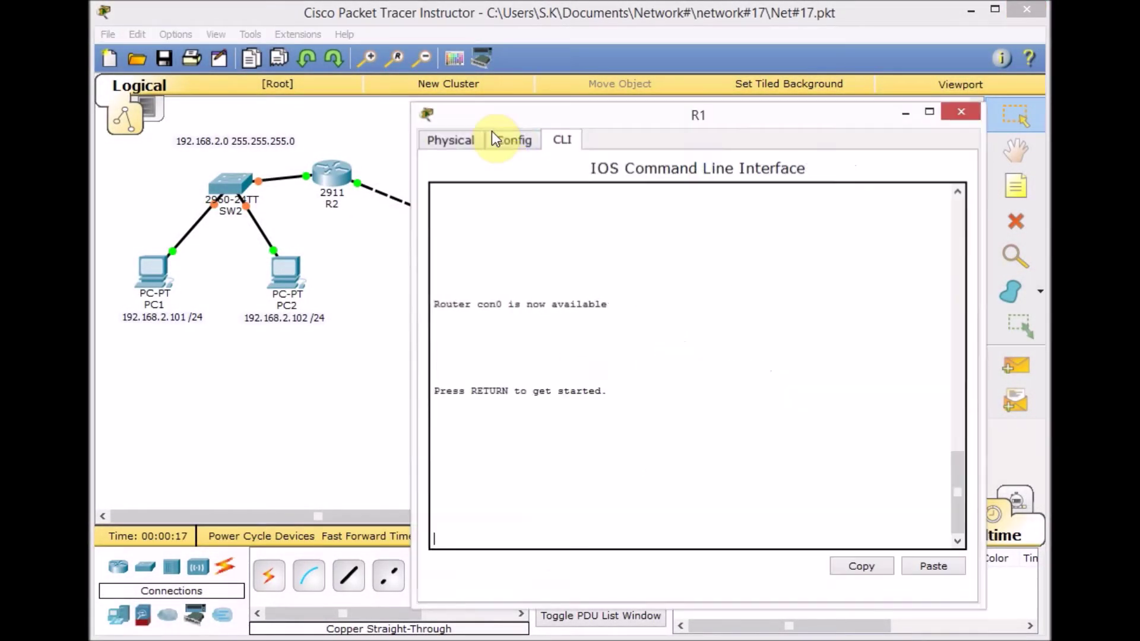
pyautogui.press('Return')
pyautogui.press('Return')
pyautogui.write('en')
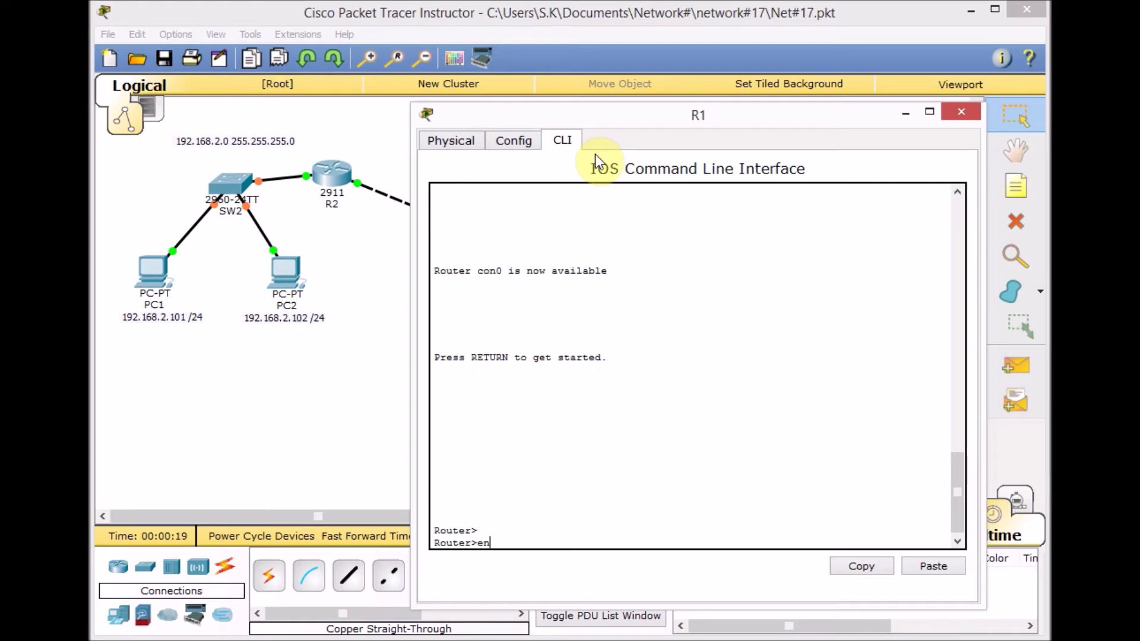
pyautogui.press('Return')
pyautogui.write('conf t')
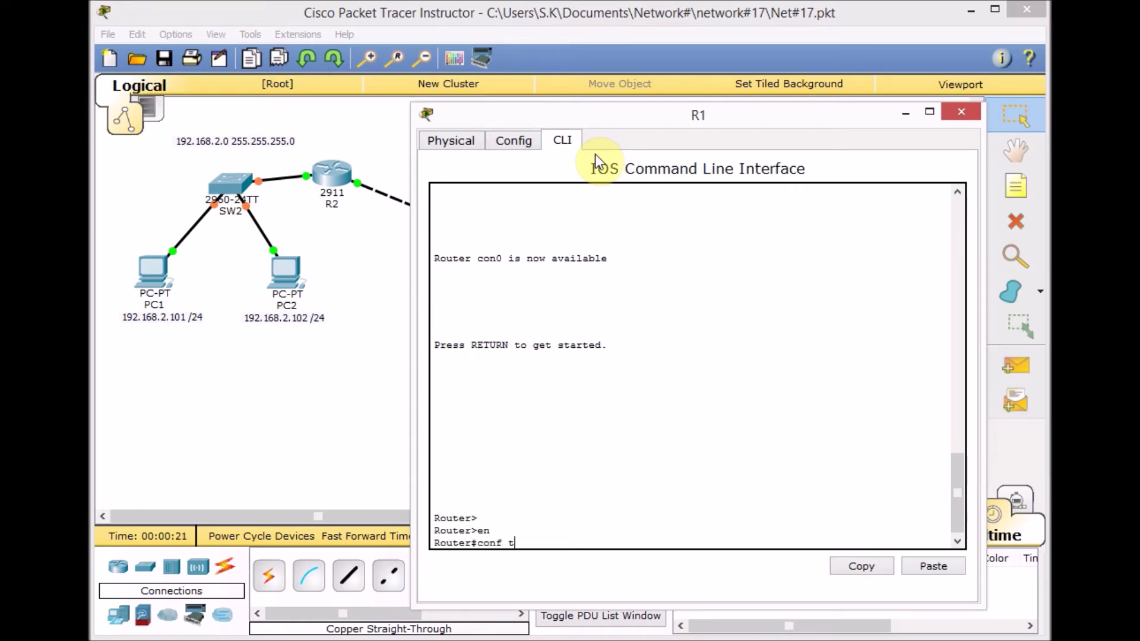
pyautogui.press('Return')
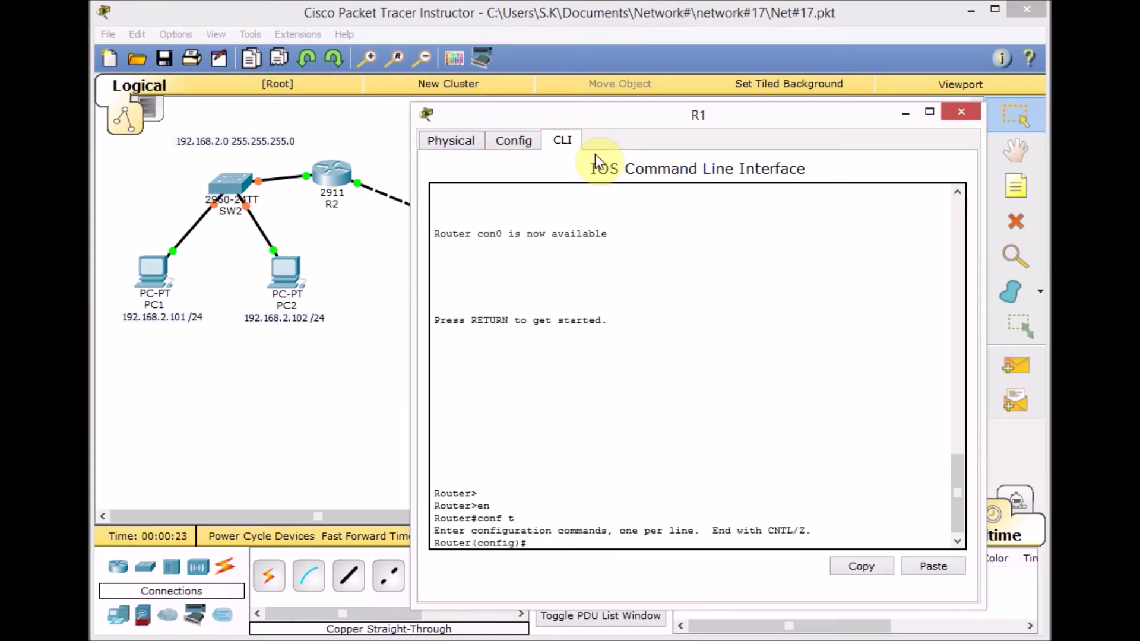
# Start an access-list command with number 10 on R1, displaying the help for the list ranges and available actions.
pyautogui.write('acc')
pyautogui.press('Tab')
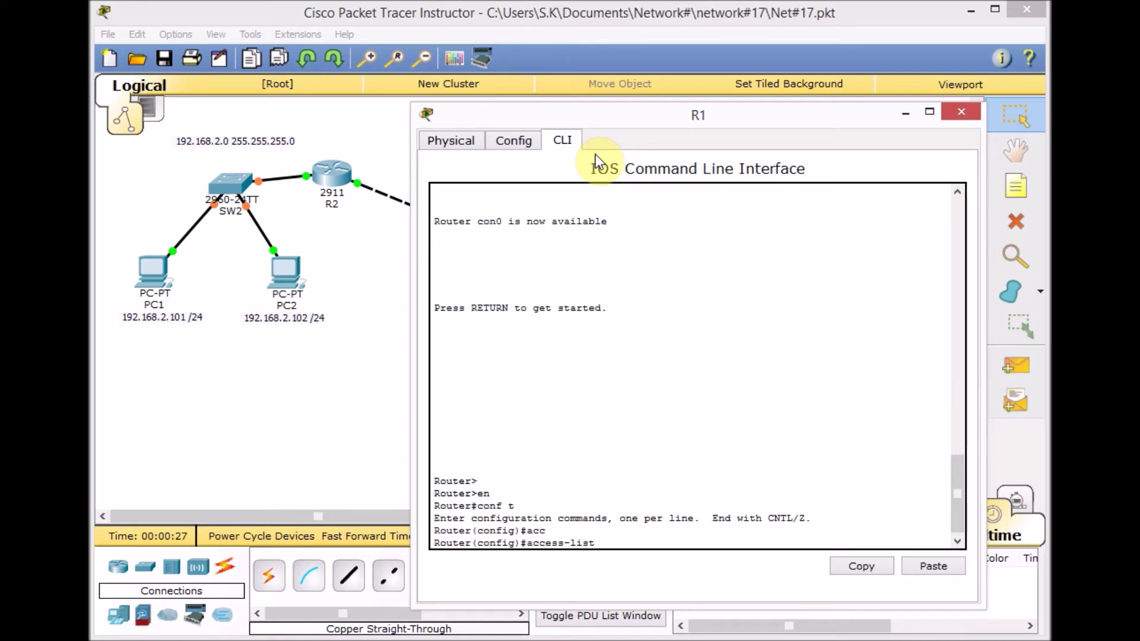
pyautogui.write('?')
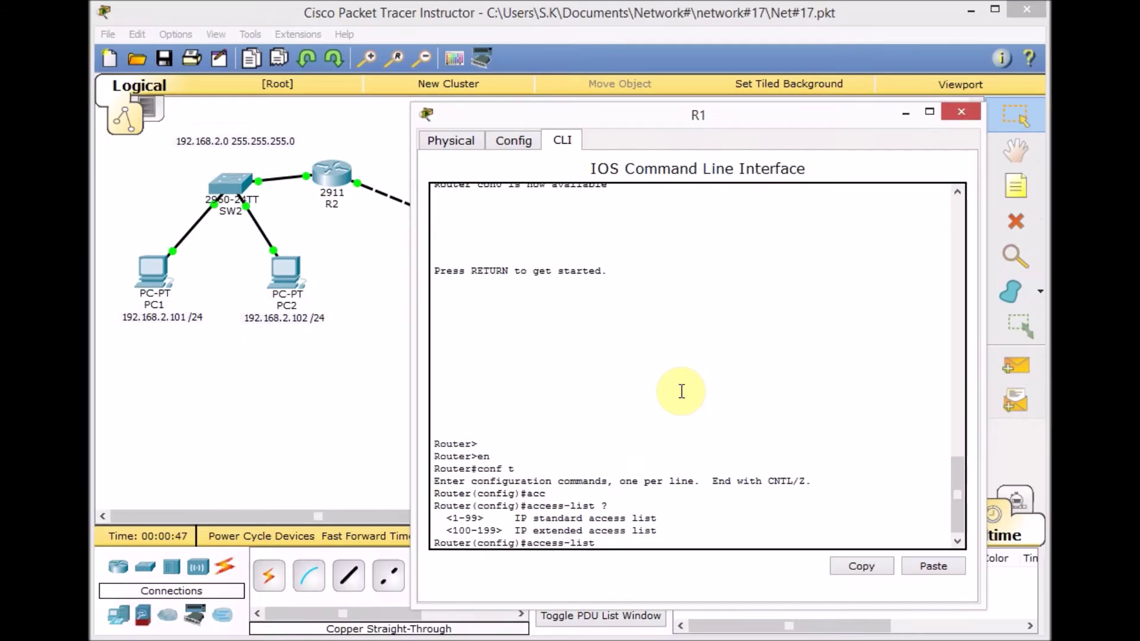
pyautogui.click(679, 359)
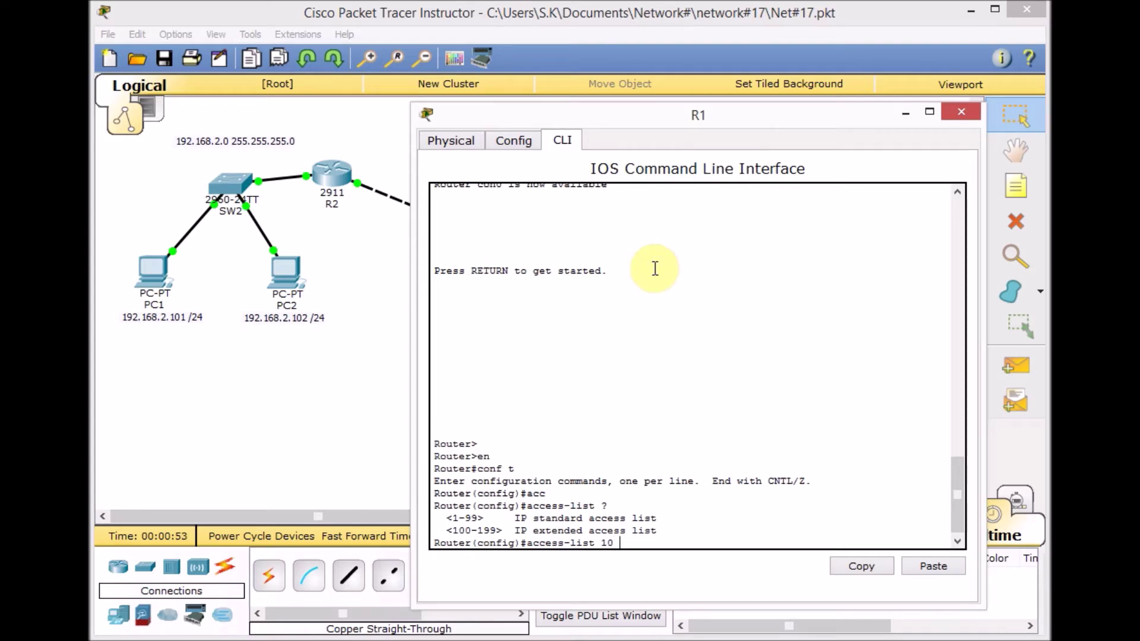
pyautogui.write('?')
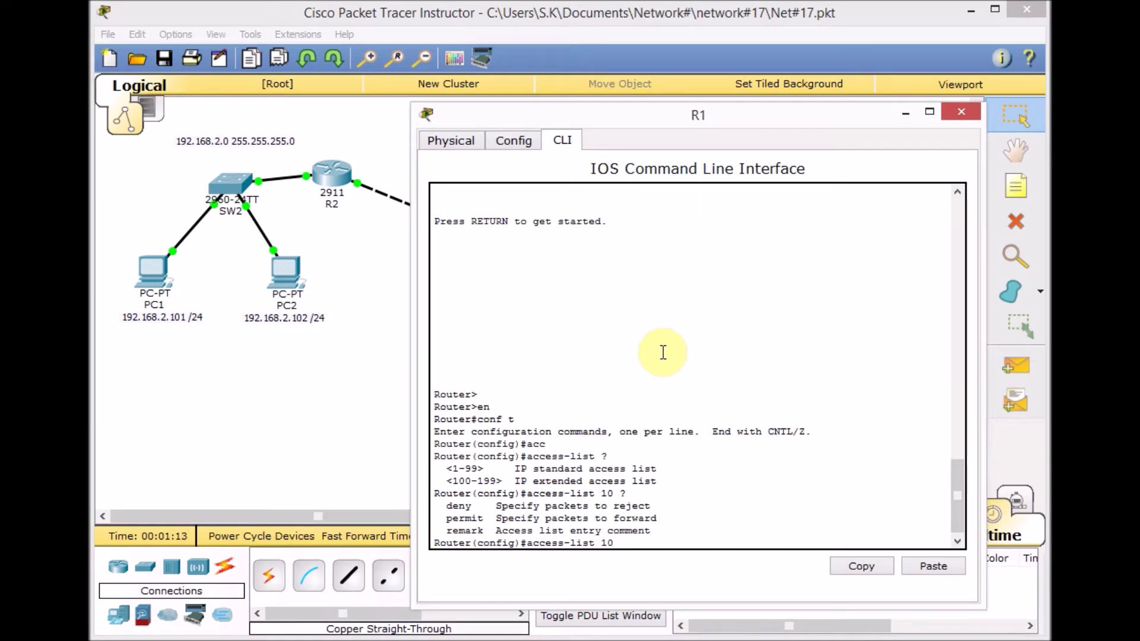
# Extend R1's access-list 10 command with the deny action and display the help for its source options.
pyautogui.click(399, 414)
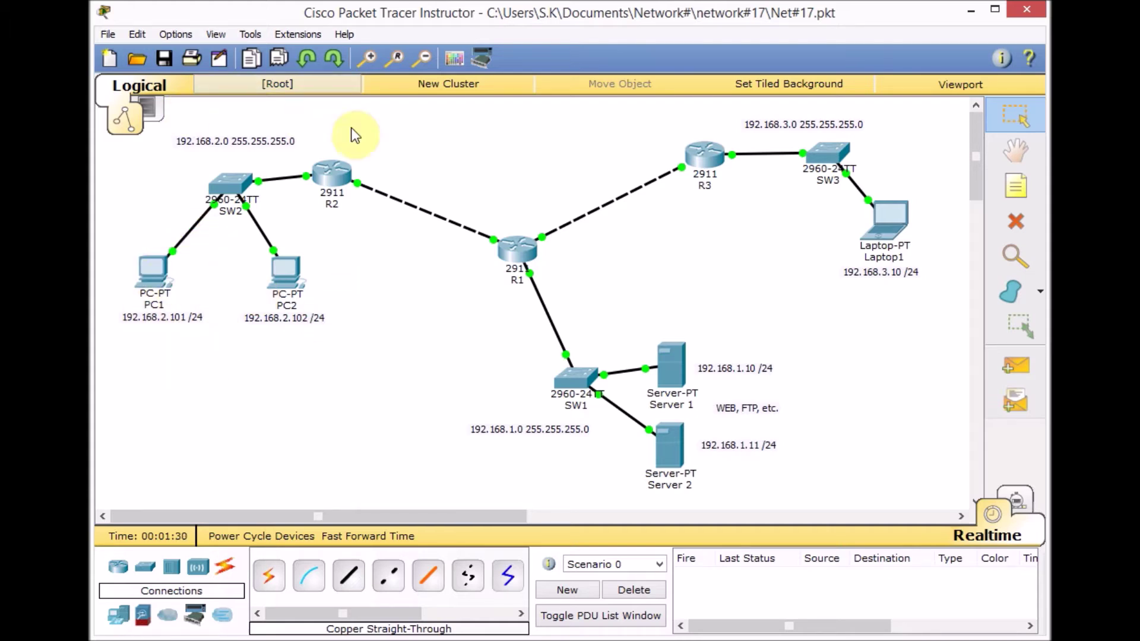
pyautogui.click(517, 250)
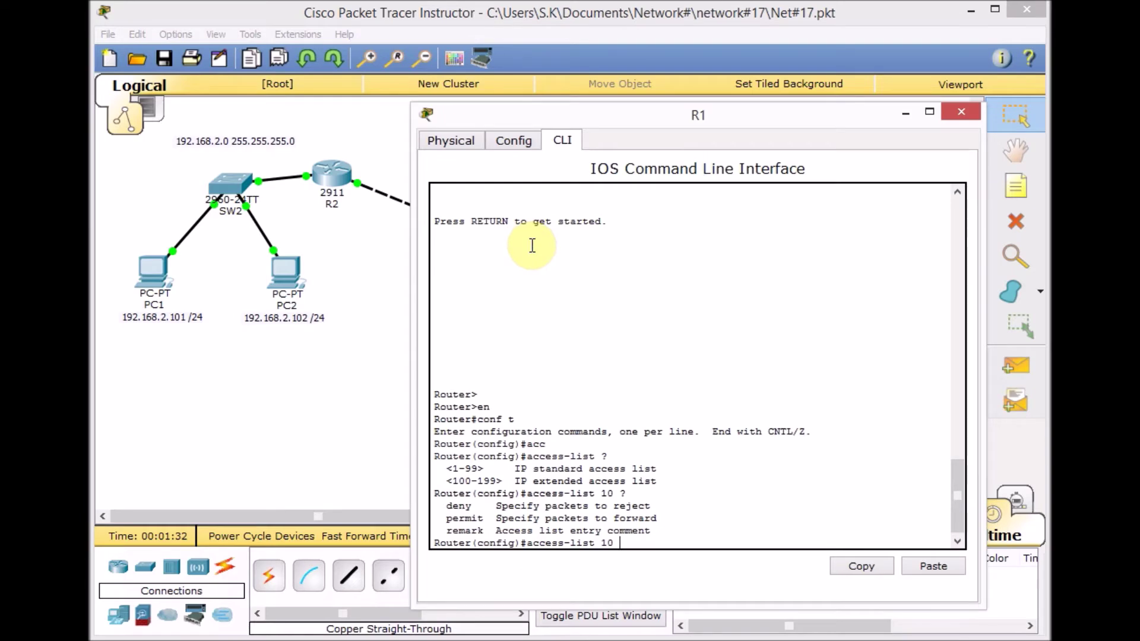
pyautogui.write('deny')
pyautogui.press('Tab')
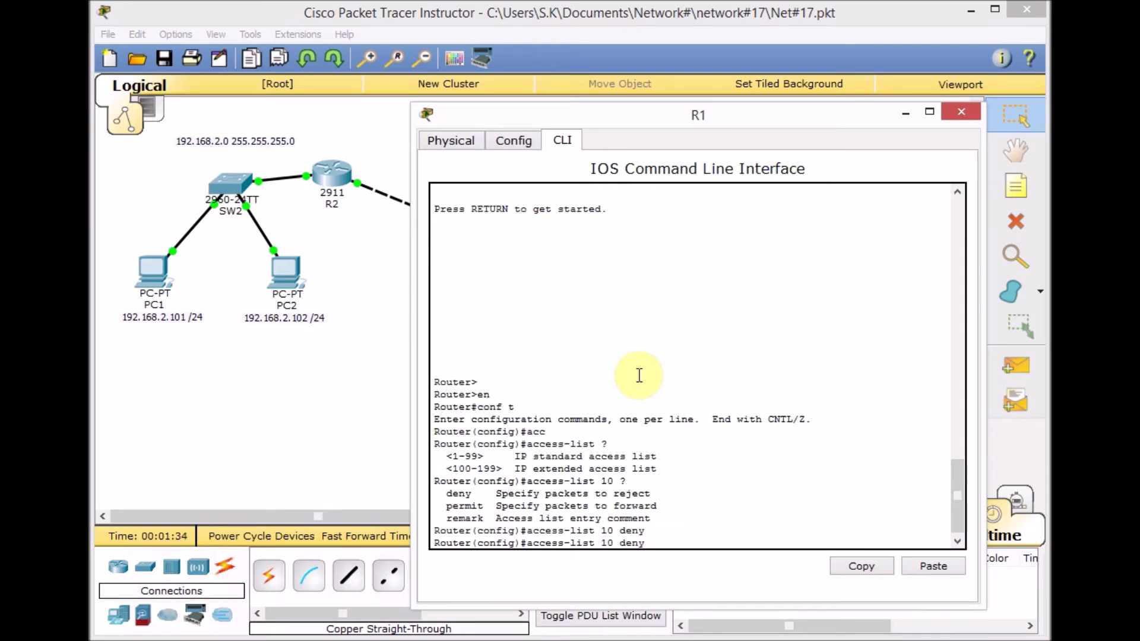
pyautogui.click(635, 277)
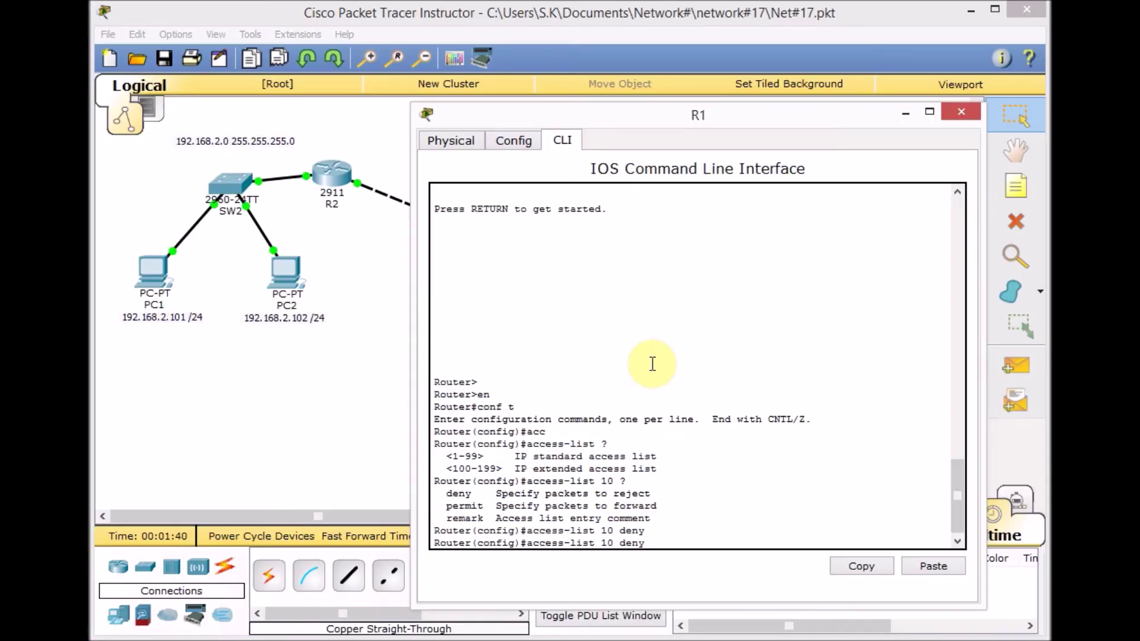
pyautogui.write('?')
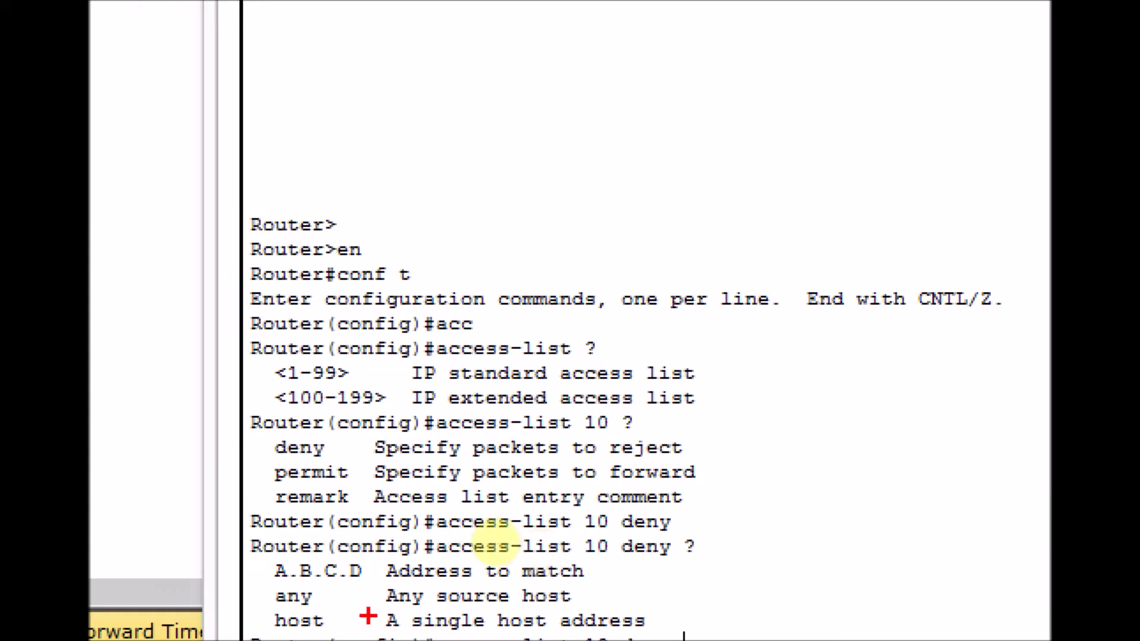
pyautogui.moveTo(249, 598); pyautogui.dragTo(273, 589)
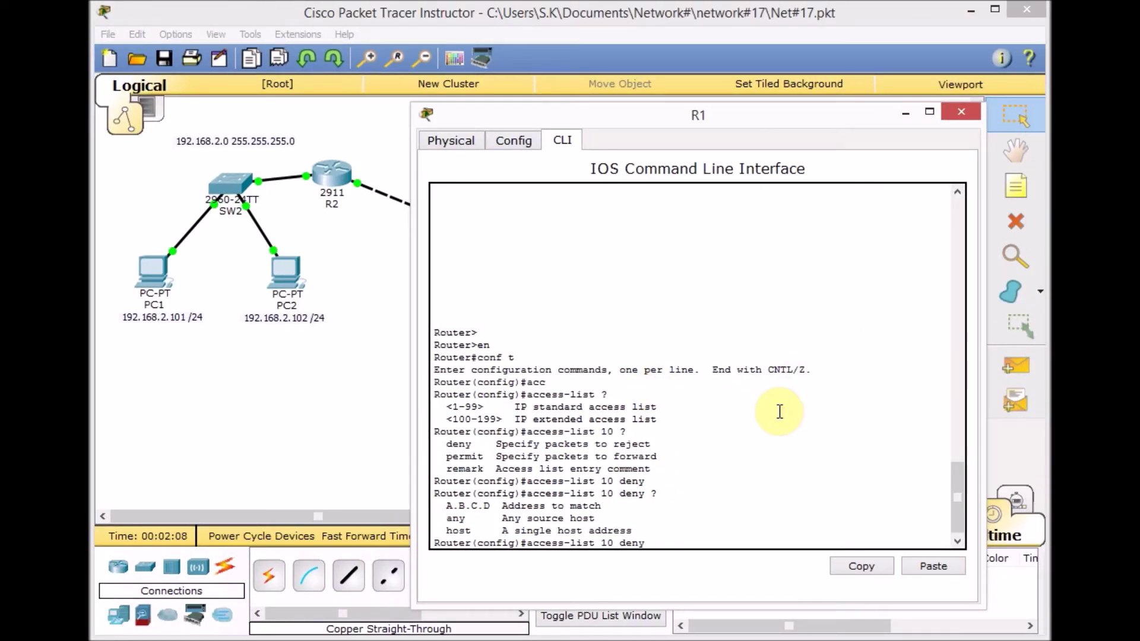
# Complete the access-list 10 rule on R1 so that it denies host 192.168.2.101, checking the help for the remaining parameters.
pyautogui.write('host')
pyautogui.press('Tab')
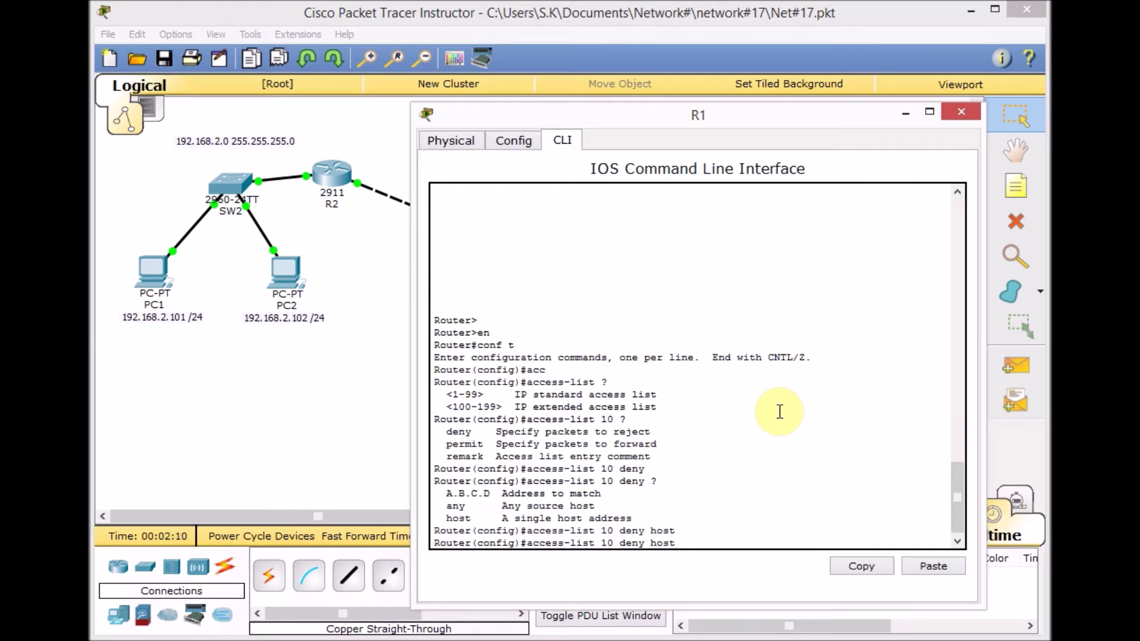
pyautogui.write('19')
pyautogui.press('BackSpace')
pyautogui.write('?')
pyautogui.write('192.16')
pyautogui.write('8')
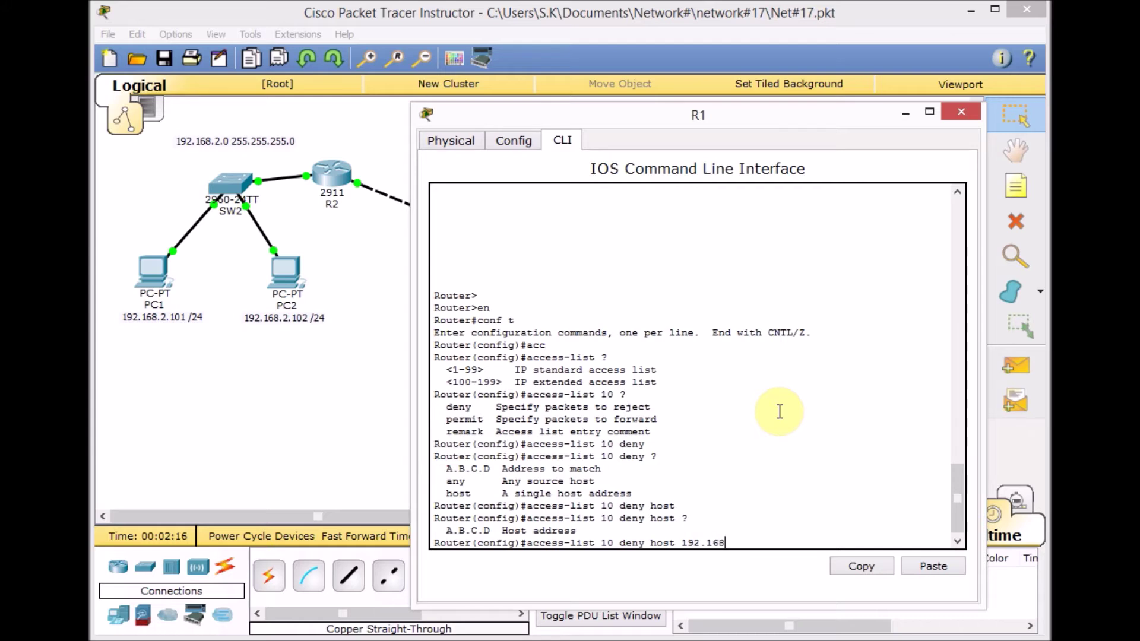
pyautogui.write('.2.101 ?')
pyautogui.press('Return')
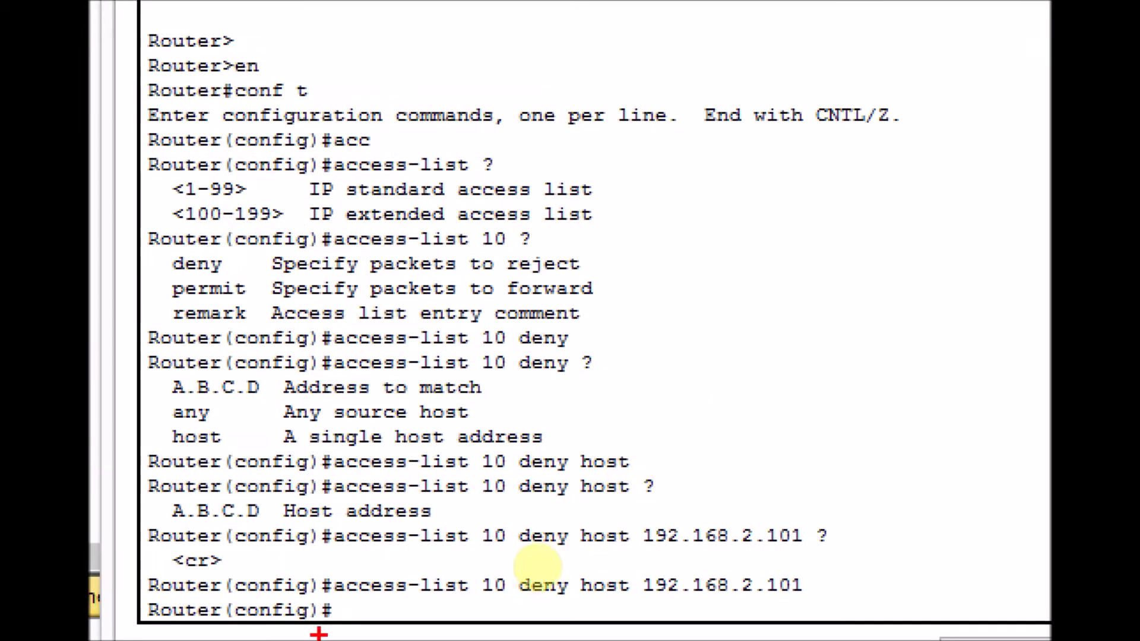
pyautogui.moveTo(478, 600)
pyautogui.mouseDown()
pyautogui.moveTo(800, 607)
pyautogui.moveTo(829, 588)
pyautogui.moveTo(776, 573)
pyautogui.moveTo(655, 569)
pyautogui.moveTo(633, 582)
pyautogui.moveTo(647, 602)
pyautogui.mouseUp()
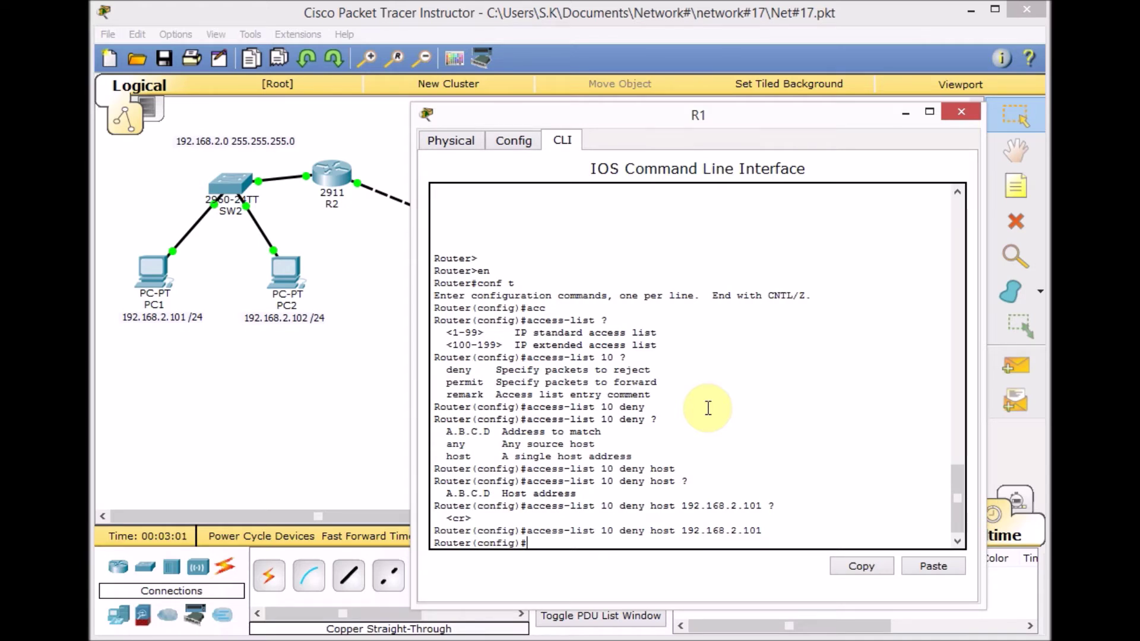
# Bring the topology workspace forward and examine the wildcard mask note located beyond Laptop1.
pyautogui.click(393, 405)
pyautogui.click(584, 514)
pyautogui.moveTo(612, 507); pyautogui.dragTo(408, 519)
pyautogui.moveTo(455, 516); pyautogui.dragTo(158, 505)
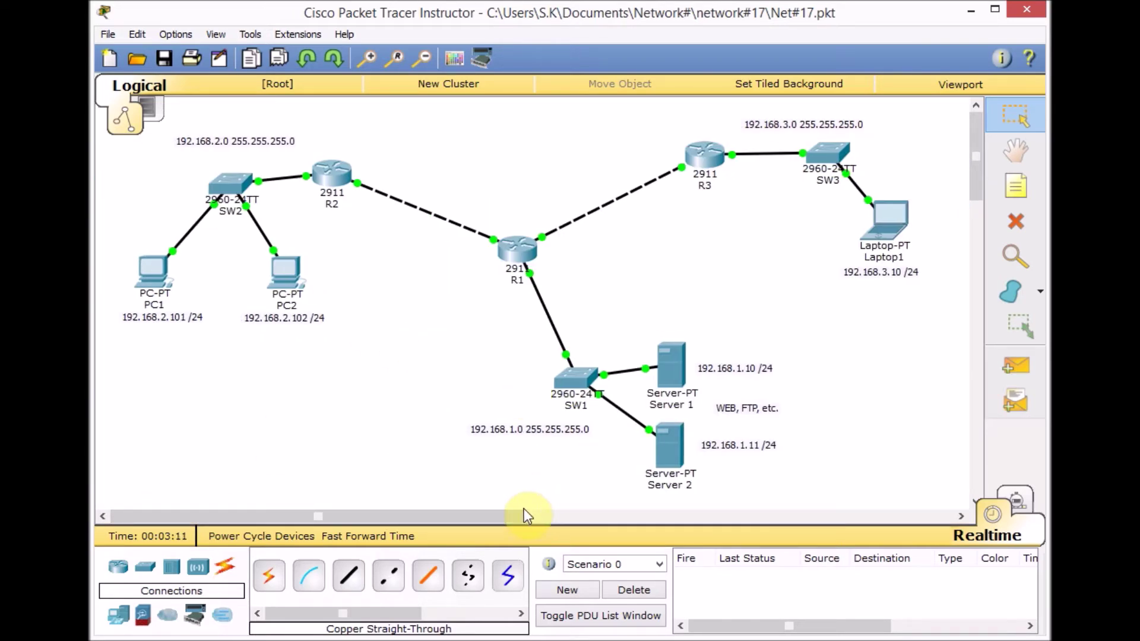
pyautogui.moveTo(515, 517); pyautogui.dragTo(891, 499)
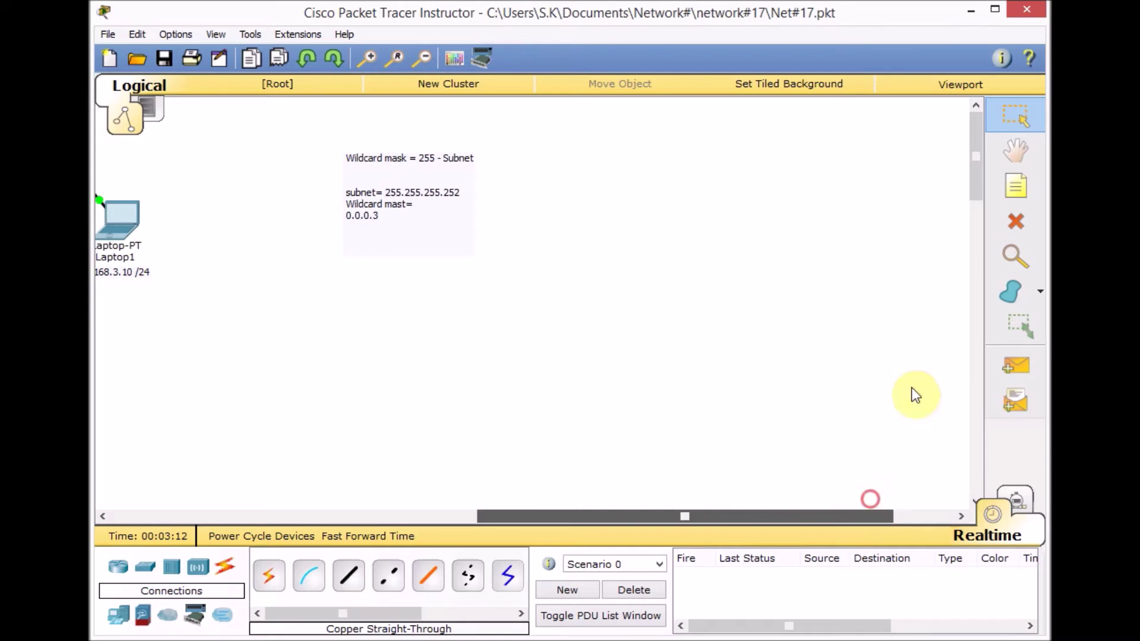
# Compare the two workspace notes on access-list 10 rule order, marking the permit any and deny host lines with red annotations.
pyautogui.click(990, 178)
pyautogui.click(553, 168)
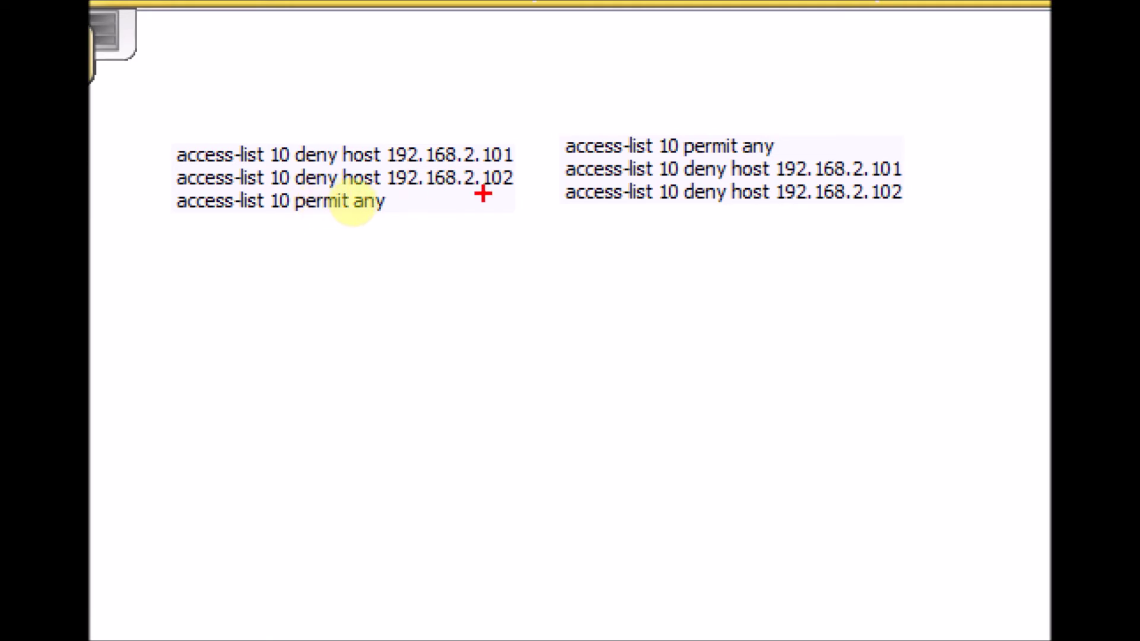
pyautogui.moveTo(522, 191); pyautogui.dragTo(477, 193)
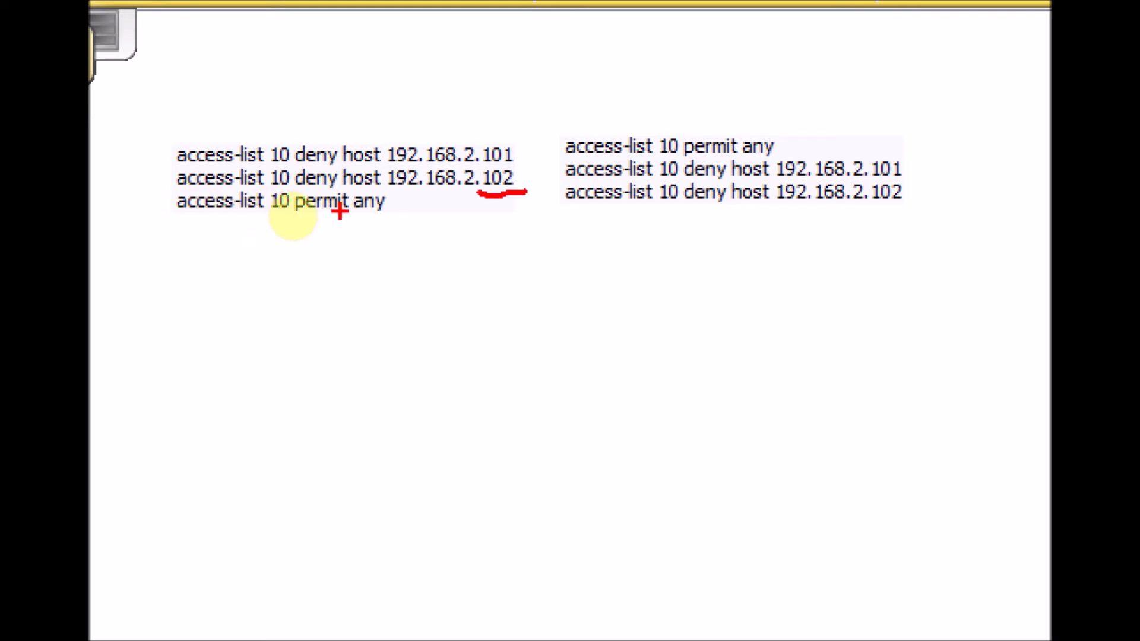
pyautogui.moveTo(163, 208); pyautogui.dragTo(179, 189)
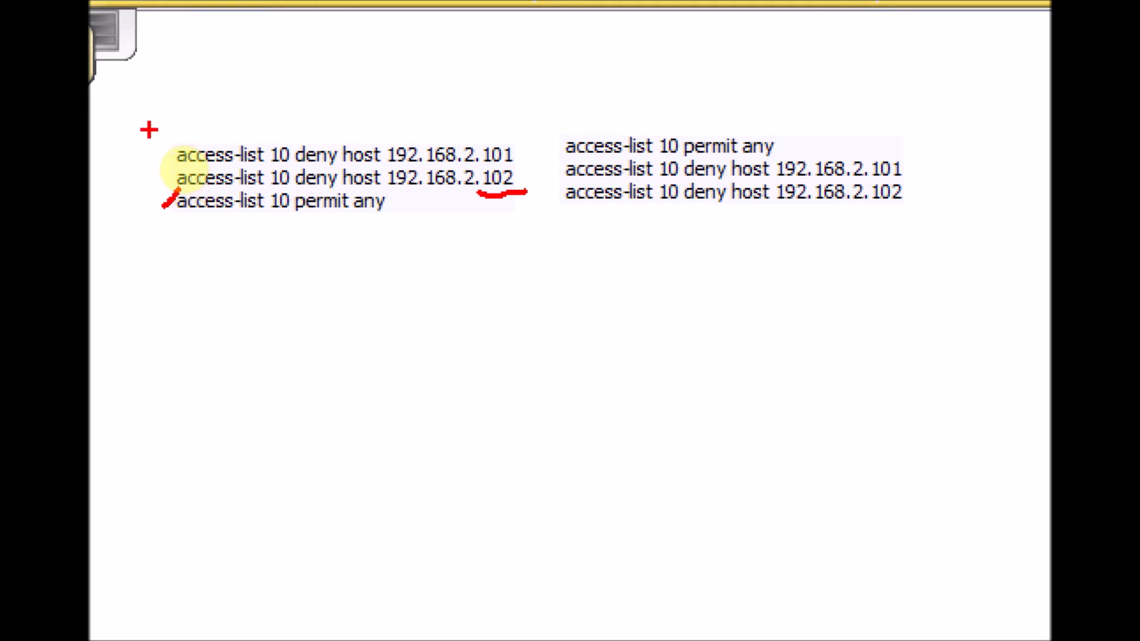
pyautogui.moveTo(139, 122)
pyautogui.mouseDown()
pyautogui.moveTo(150, 187)
pyautogui.moveTo(164, 174)
pyautogui.moveTo(133, 189)
pyautogui.mouseUp()
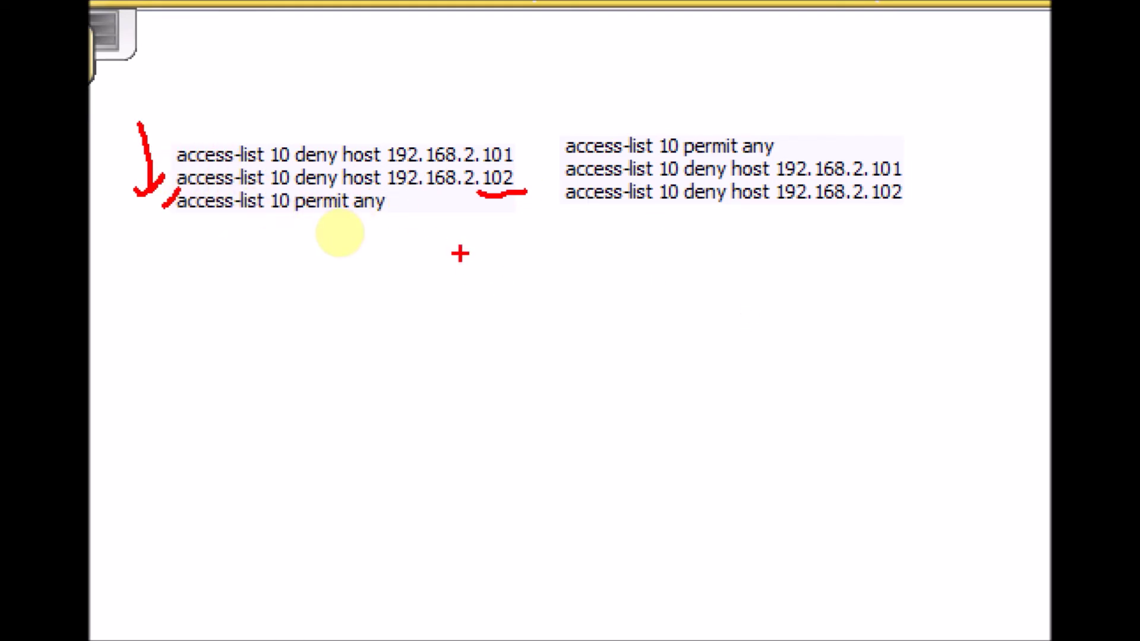
pyautogui.moveTo(342, 245)
pyautogui.mouseDown()
pyautogui.moveTo(501, 325)
pyautogui.moveTo(616, 220)
pyautogui.moveTo(634, 228)
pyautogui.mouseUp()
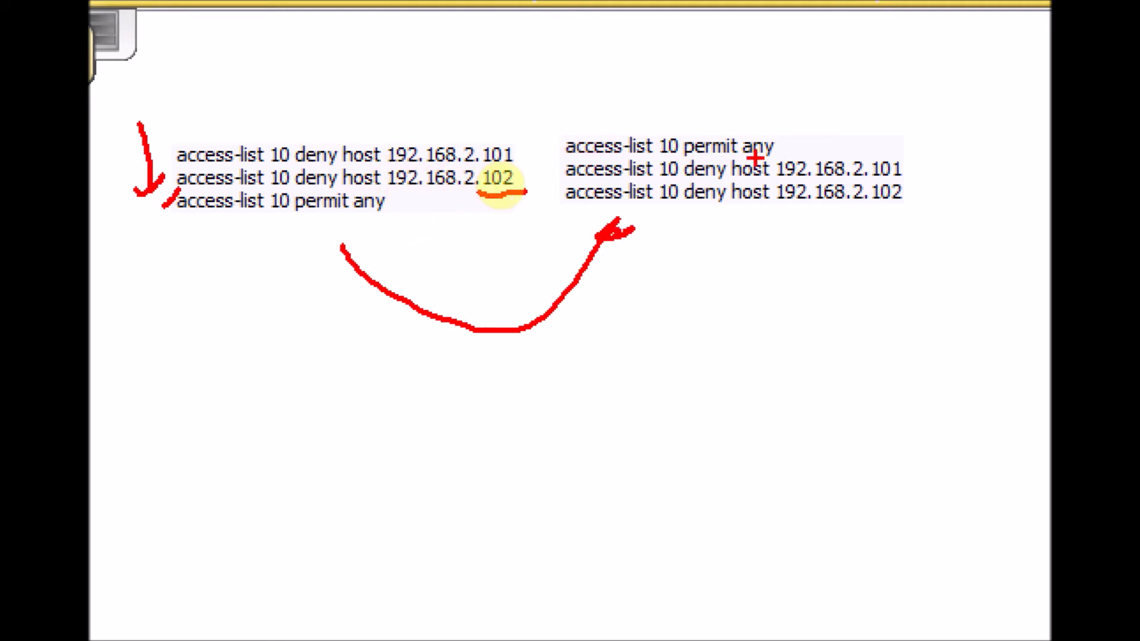
pyautogui.moveTo(756, 117)
pyautogui.mouseDown()
pyautogui.moveTo(787, 95)
pyautogui.moveTo(764, 137)
pyautogui.mouseUp()
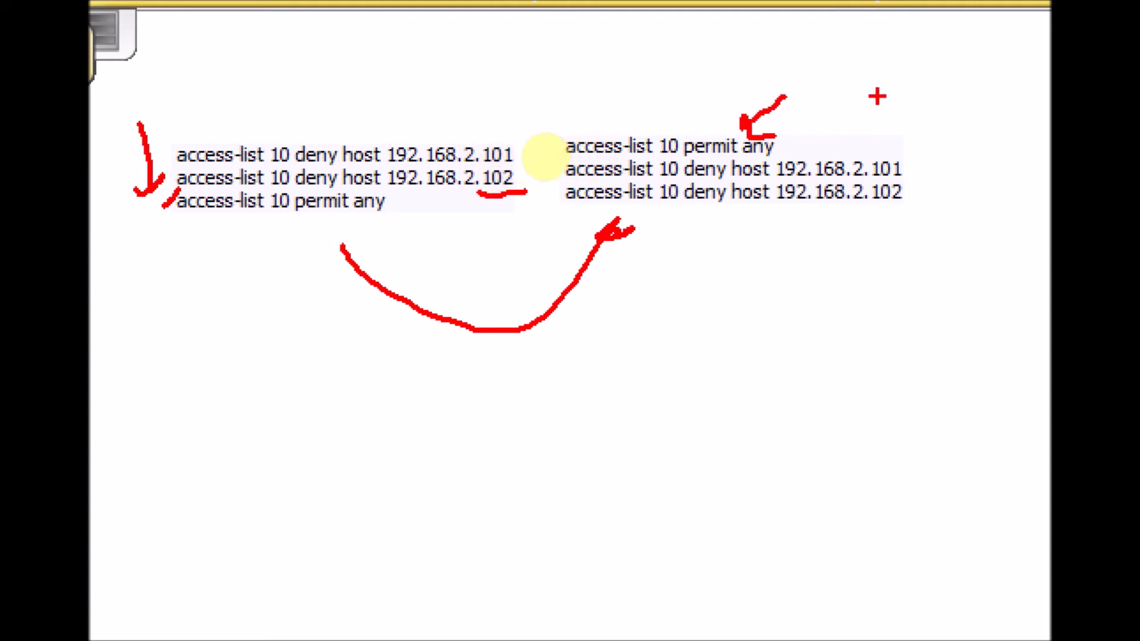
pyautogui.moveTo(936, 79)
pyautogui.mouseDown()
pyautogui.moveTo(933, 141)
pyautogui.moveTo(950, 132)
pyautogui.moveTo(926, 146)
pyautogui.moveTo(924, 127)
pyautogui.moveTo(858, 110)
pyautogui.moveTo(792, 144)
pyautogui.mouseUp()
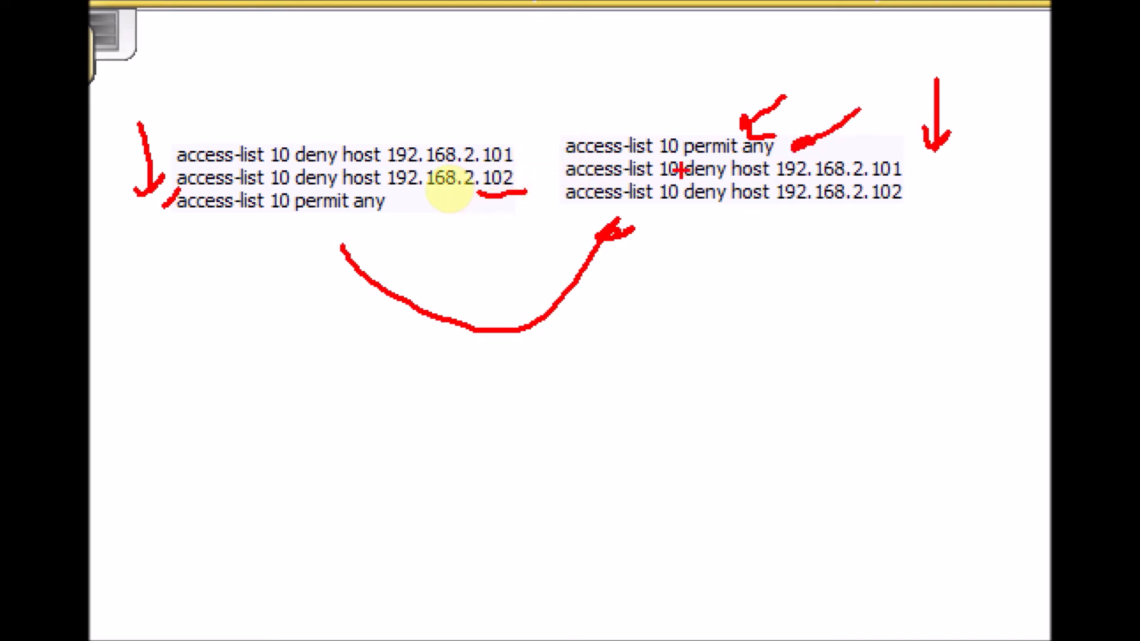
pyautogui.moveTo(906, 162)
pyautogui.mouseDown()
pyautogui.moveTo(580, 177)
pyautogui.moveTo(715, 208)
pyautogui.moveTo(914, 214)
pyautogui.mouseUp()
pyautogui.moveTo(861, 179); pyautogui.dragTo(635, 175)
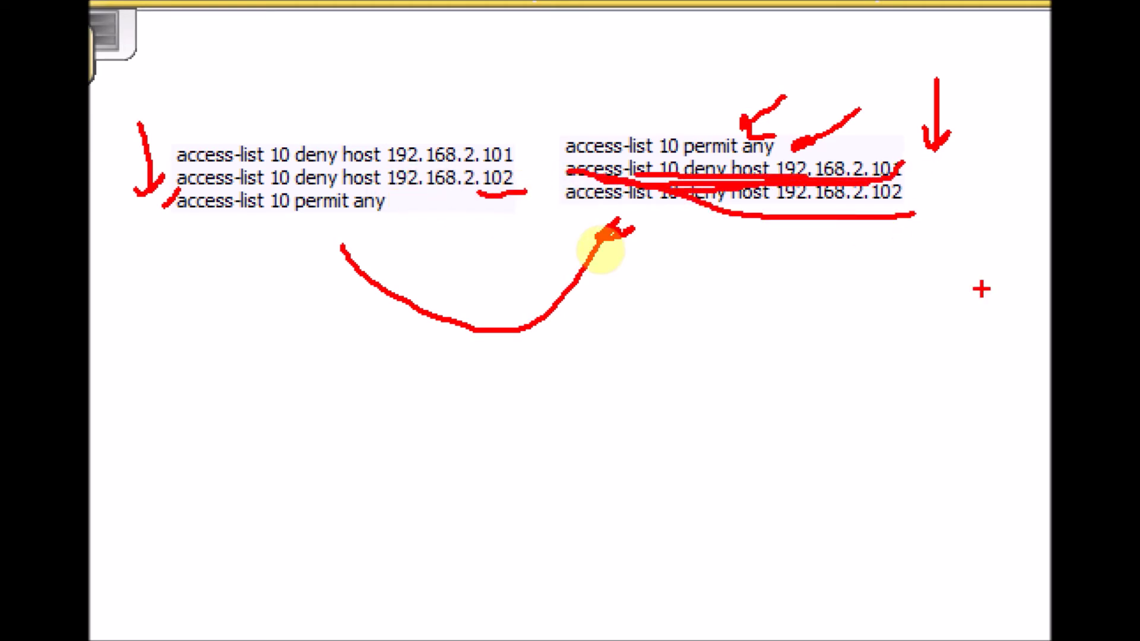
pyautogui.press('Escape')
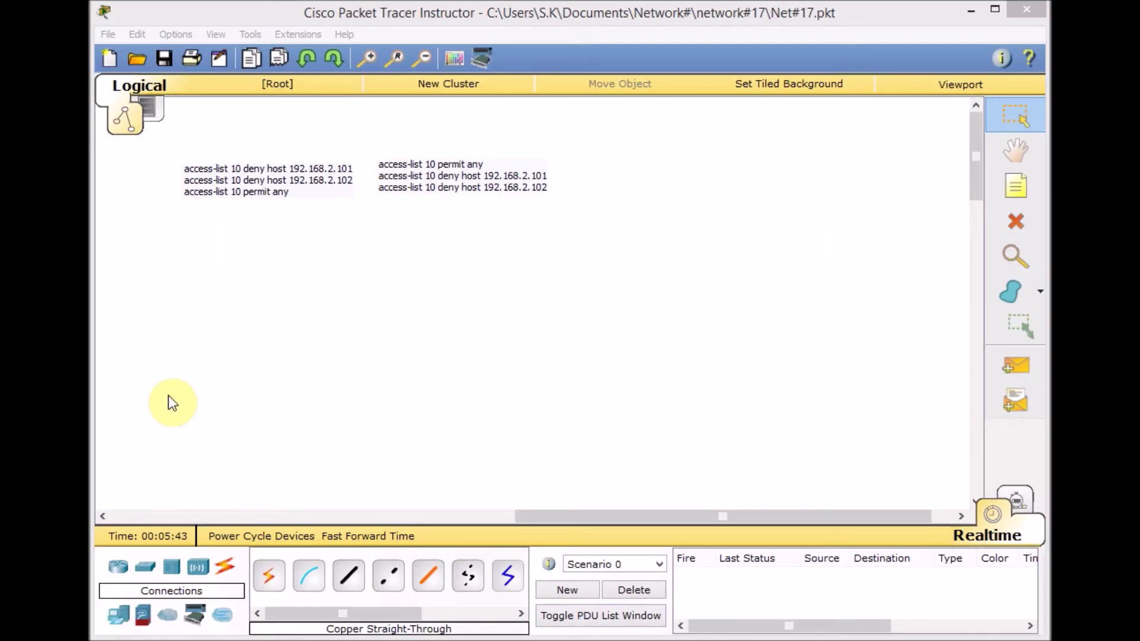
# Return to R1's command line and add a permit any rule to access-list 10.
pyautogui.click(138, 515)
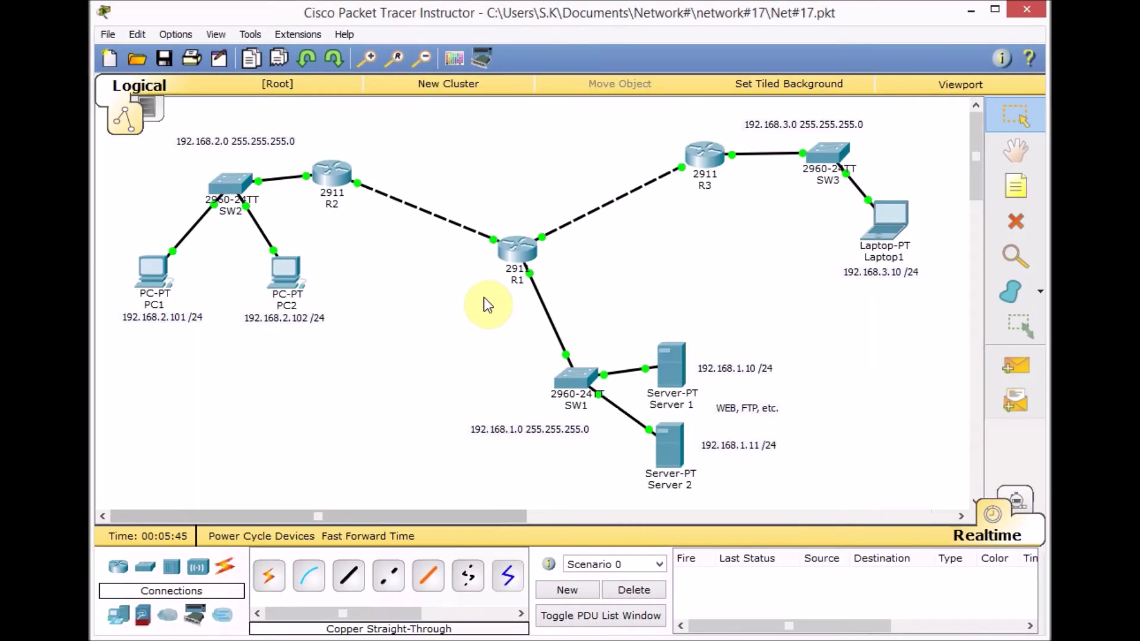
pyautogui.click(501, 268)
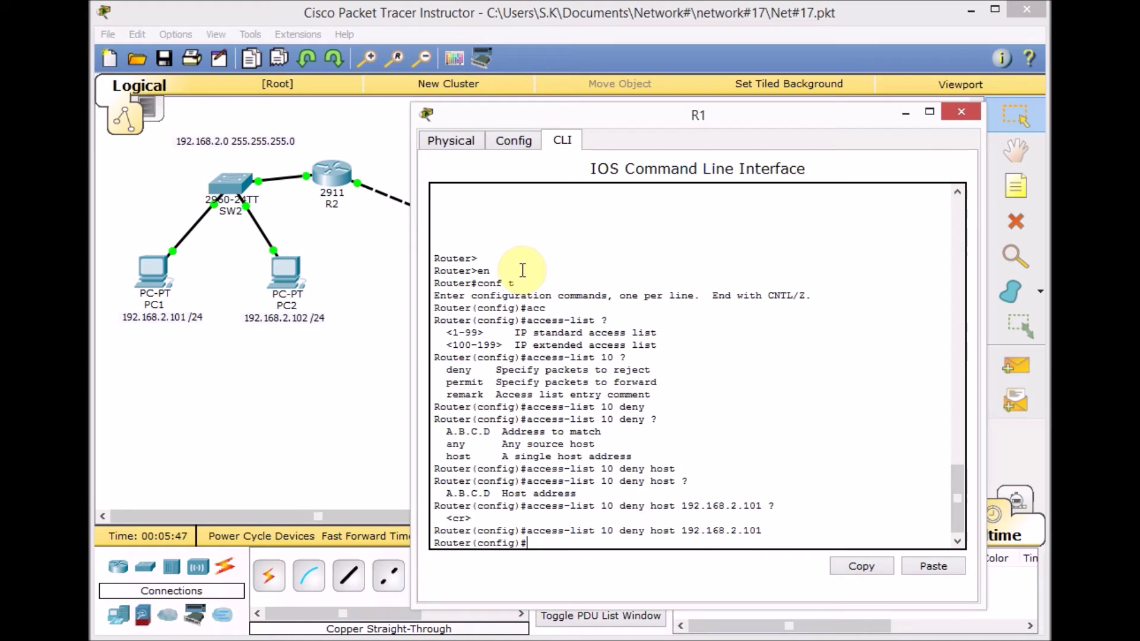
pyautogui.write('acc')
pyautogui.press('Tab')
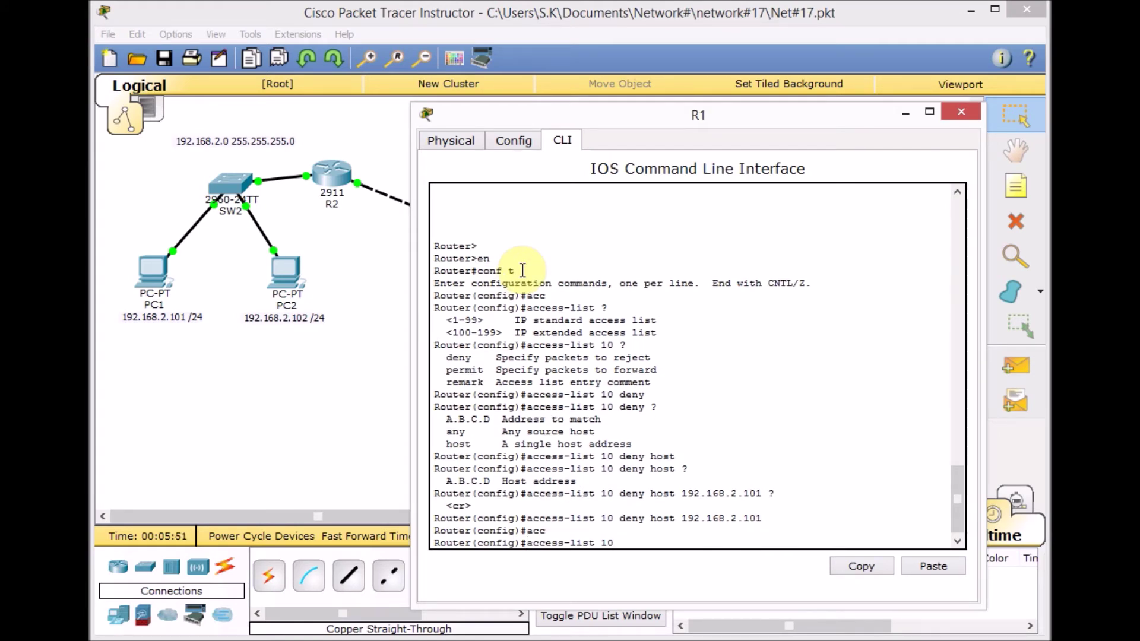
pyautogui.write('10 per')
pyautogui.press('Tab')
pyautogui.write('an')
pyautogui.press('Tab')
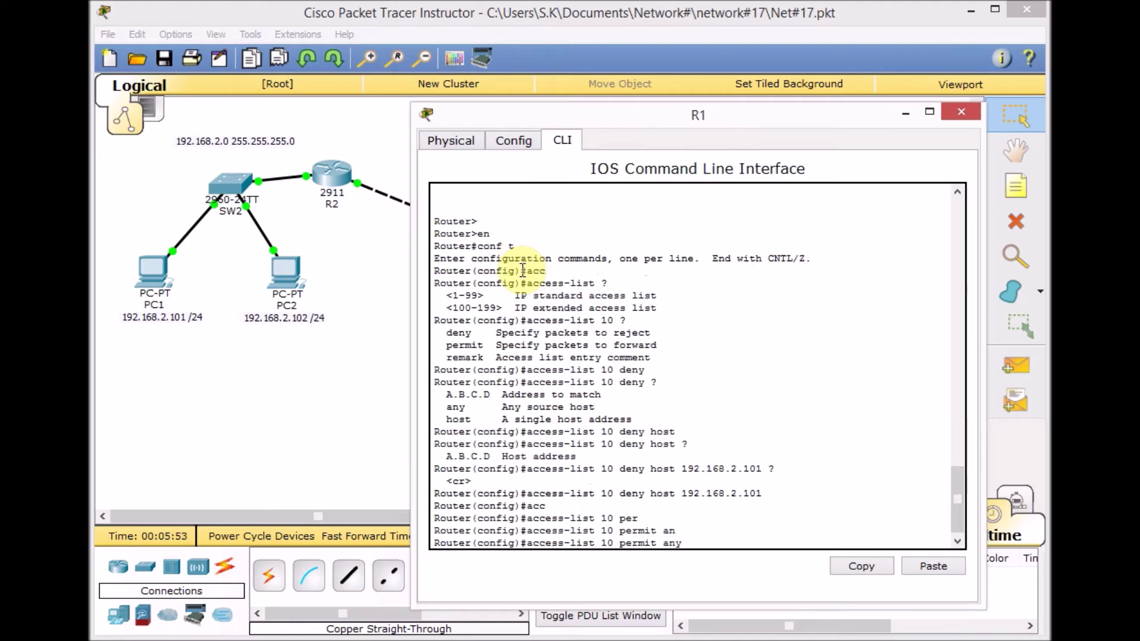
pyautogui.press('Return')
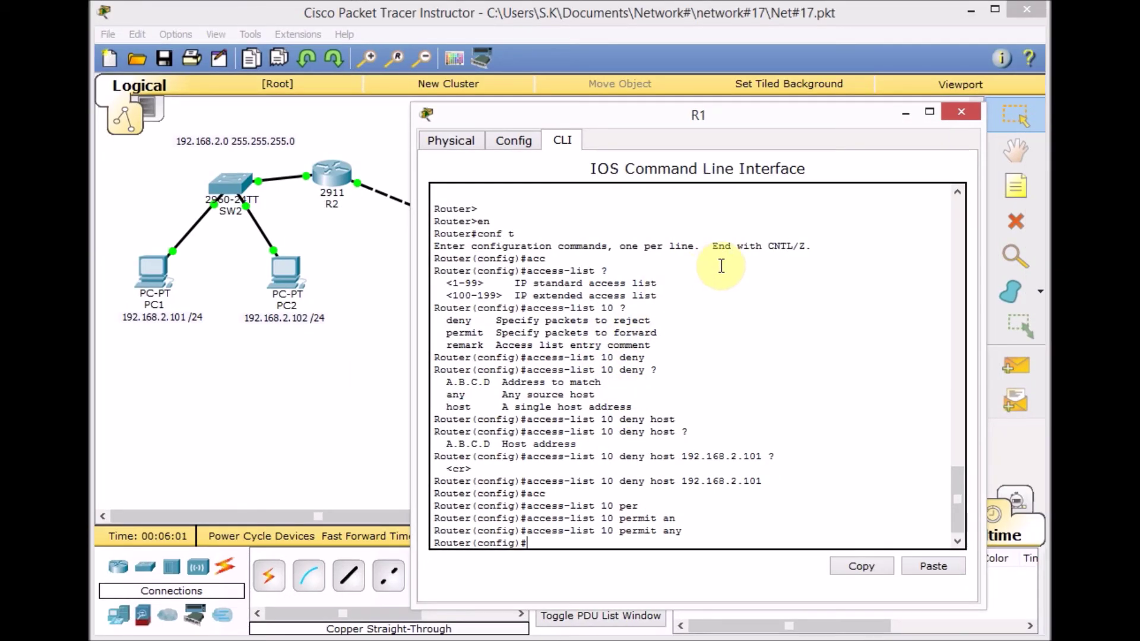
# Leave configuration mode on R1 and display the router's configured access lists.
pyautogui.click(721, 266)
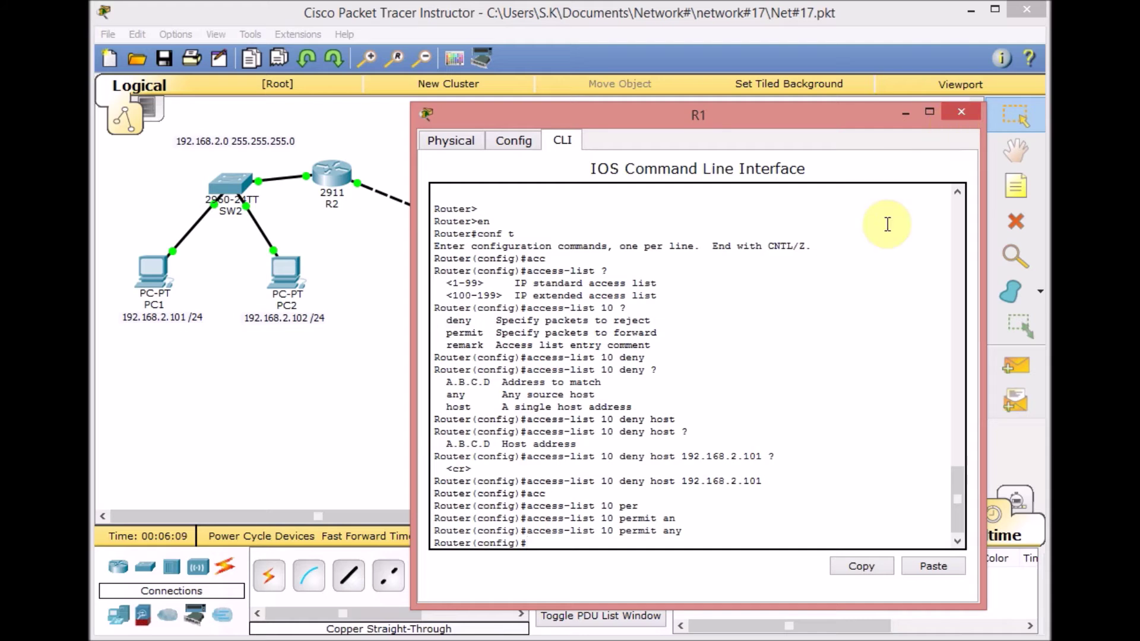
pyautogui.hotkey('ctrl', 'z')
pyautogui.press('Return')
pyautogui.press('Return')
pyautogui.press('Return')
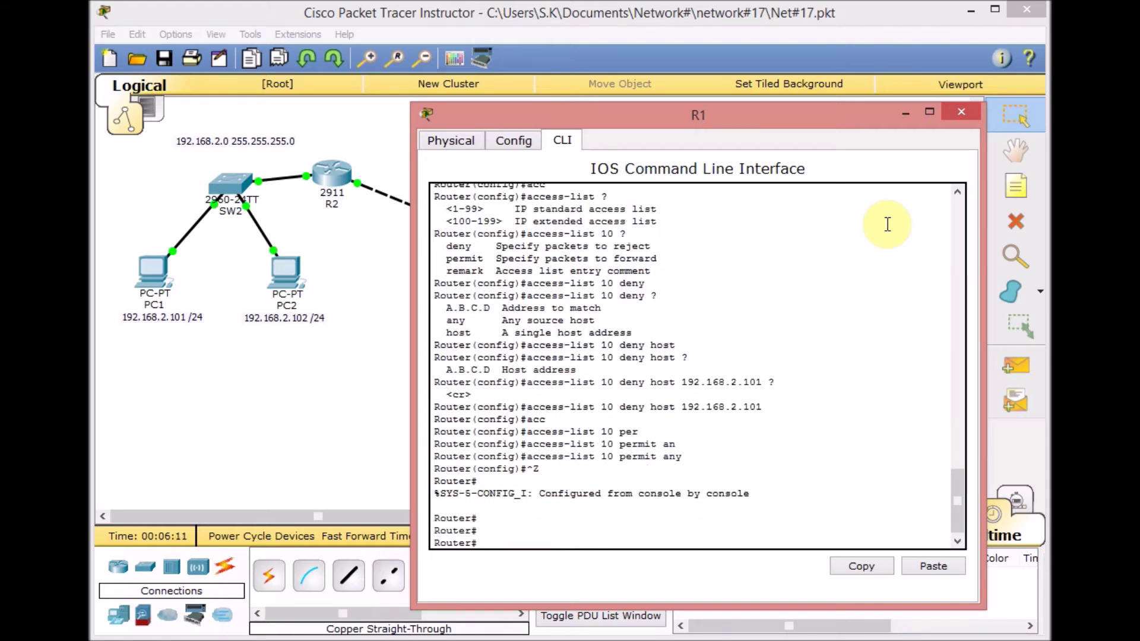
pyautogui.write('sh acc')
pyautogui.press('Tab')
pyautogui.press('Return')
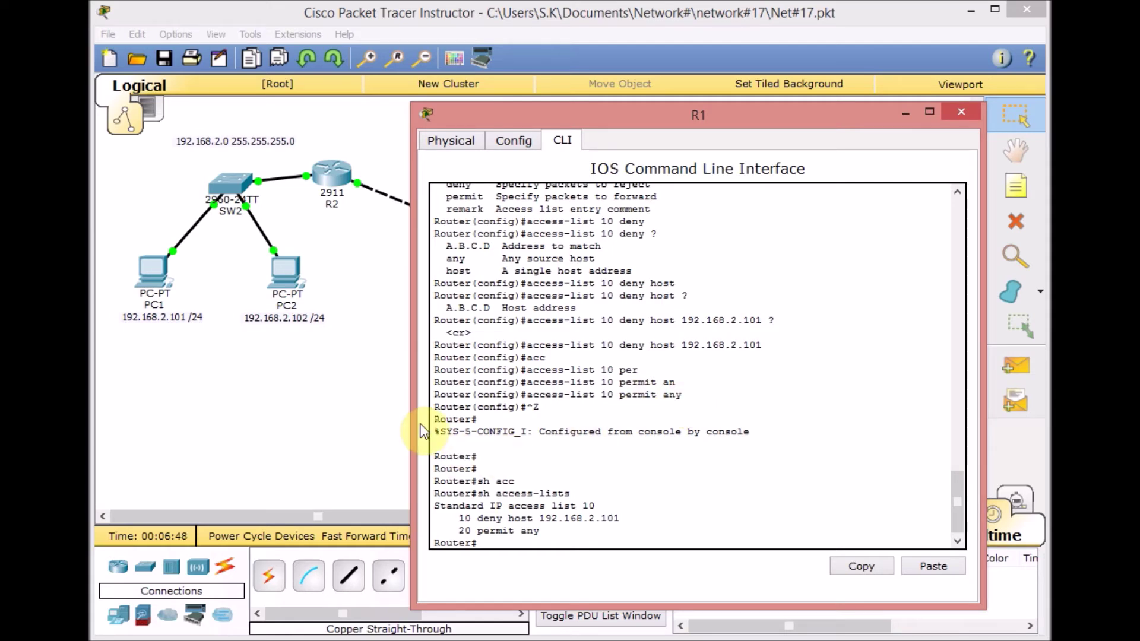
# Bring the topology forward and mark the inbound and outbound traffic directions on the interfaces of R1 and R2 with red arrows.
pyautogui.click(386, 387)
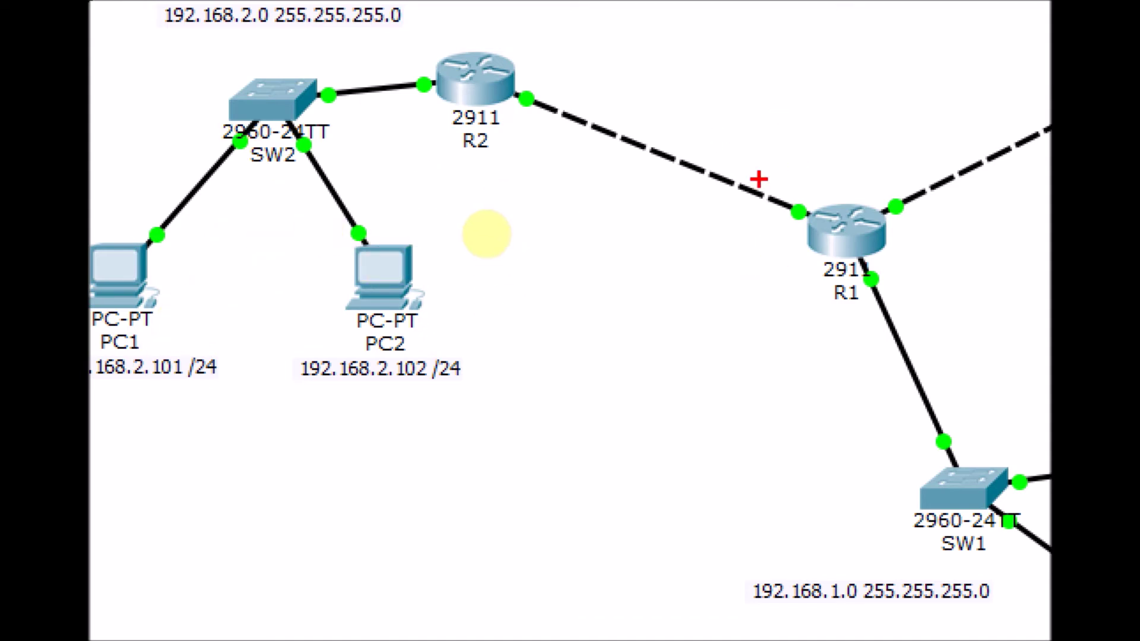
pyautogui.moveTo(788, 196); pyautogui.dragTo(793, 185)
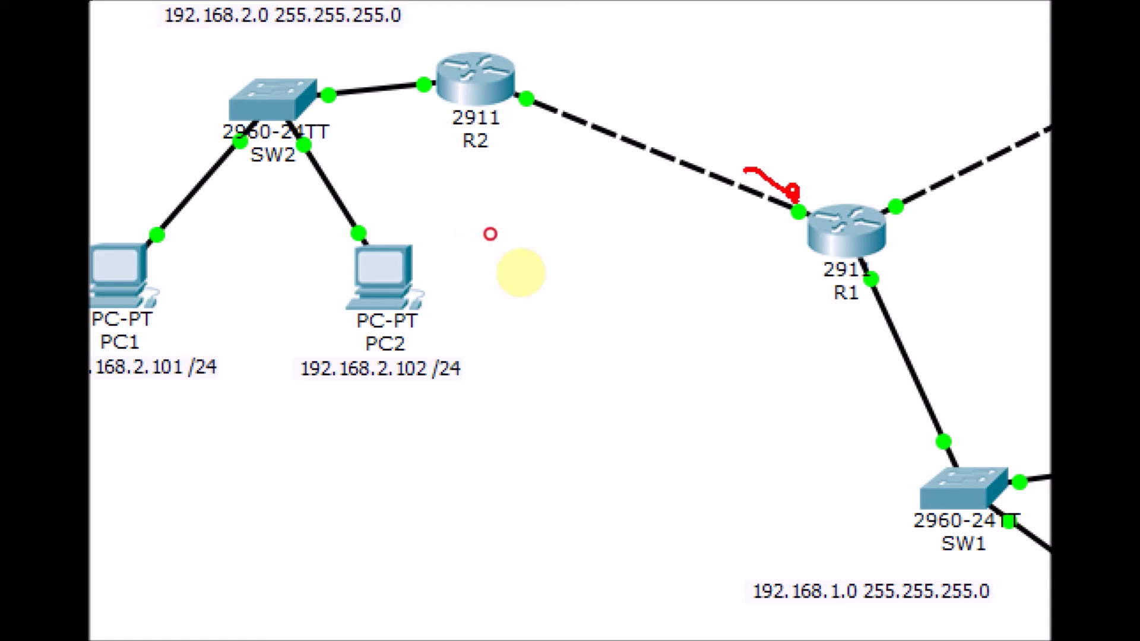
pyautogui.moveTo(879, 263); pyautogui.dragTo(909, 300)
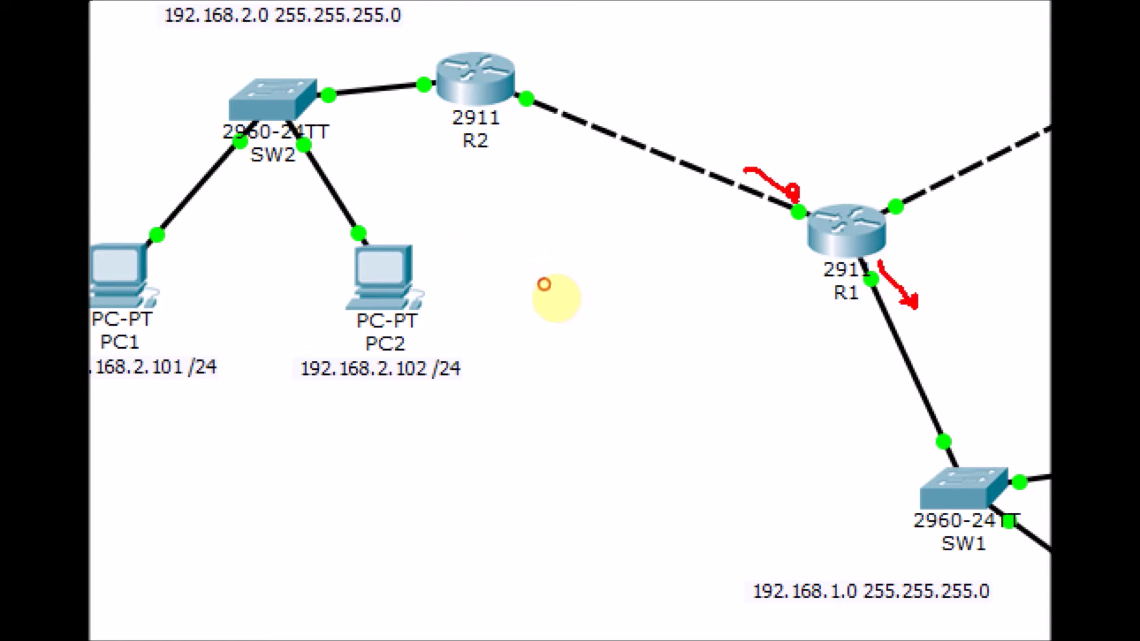
pyautogui.moveTo(352, 66); pyautogui.dragTo(427, 65)
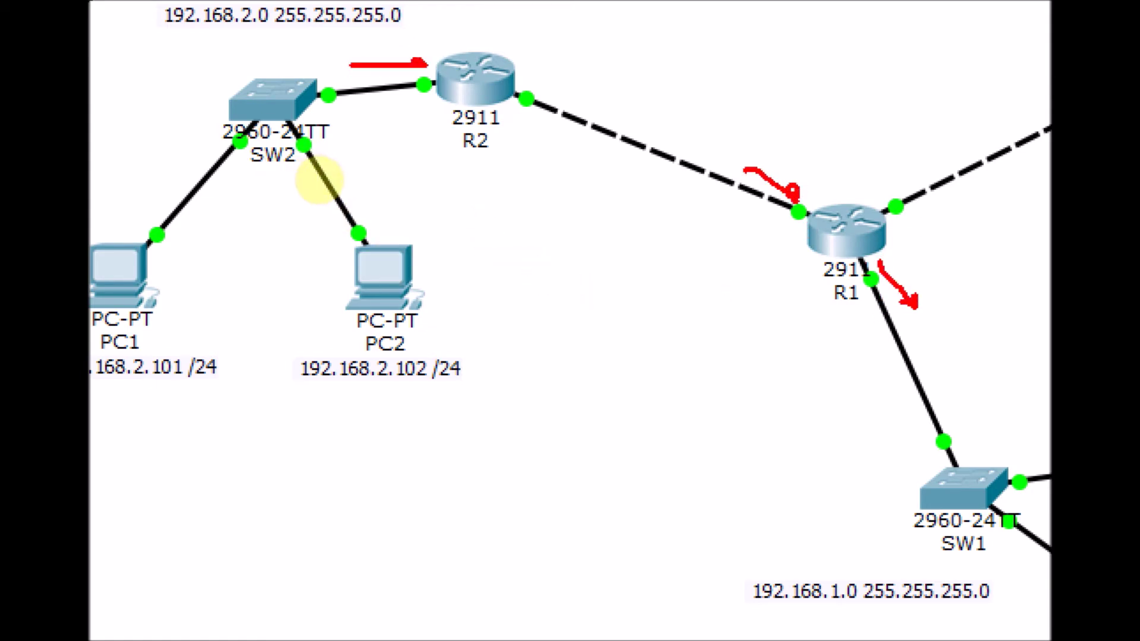
pyautogui.moveTo(527, 77)
pyautogui.mouseDown()
pyautogui.moveTo(574, 108)
pyautogui.moveTo(547, 68)
pyautogui.mouseUp()
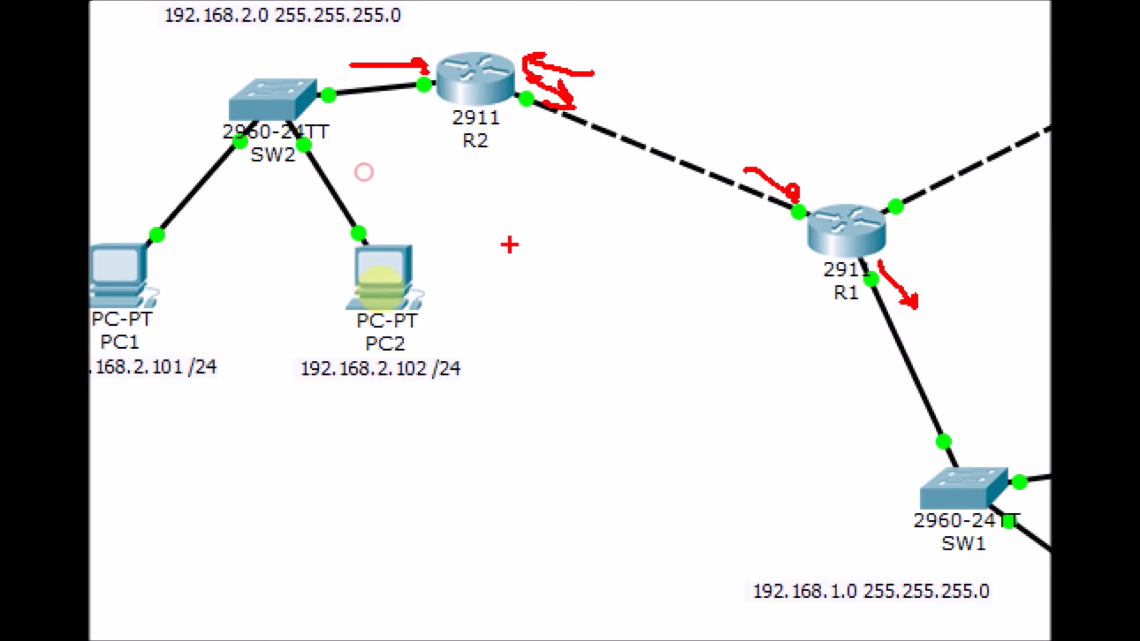
pyautogui.moveTo(544, 55); pyautogui.dragTo(540, 77)
pyautogui.moveTo(772, 156)
pyautogui.mouseDown()
pyautogui.moveTo(833, 177)
pyautogui.moveTo(839, 197)
pyautogui.moveTo(789, 156)
pyautogui.mouseUp()
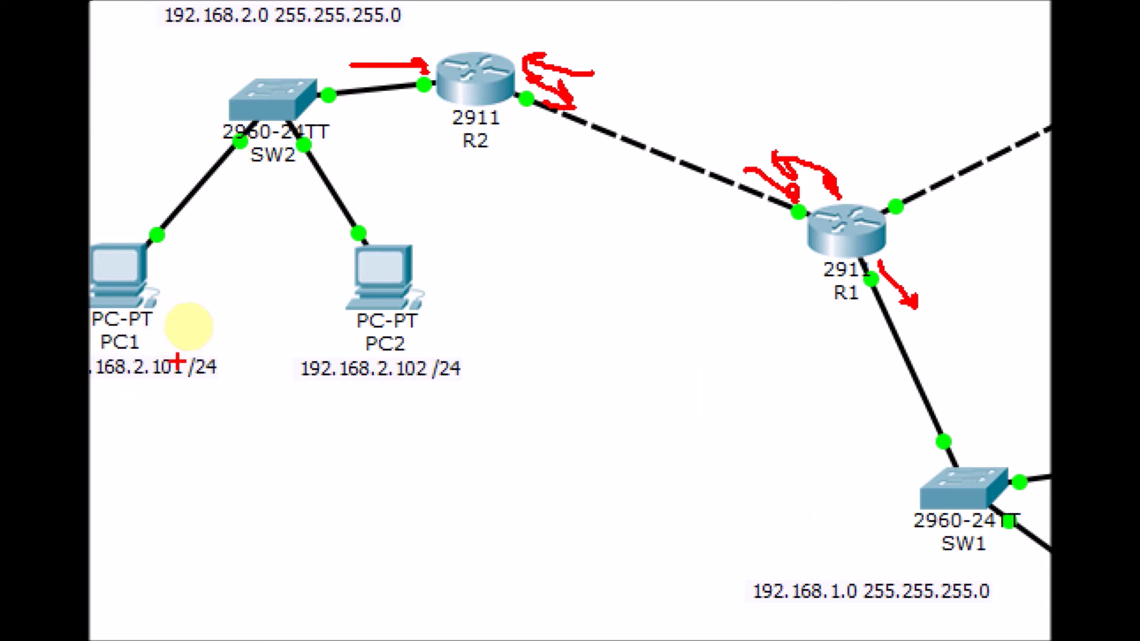
# Trace PC1's path through R2 and past R1 toward R3, and mark R1's outbound interface toward SW1 for filtering.
pyautogui.moveTo(107, 270)
pyautogui.mouseDown()
pyautogui.moveTo(178, 173)
pyautogui.moveTo(522, 46)
pyautogui.moveTo(827, 122)
pyautogui.moveTo(1049, 53)
pyautogui.mouseUp()
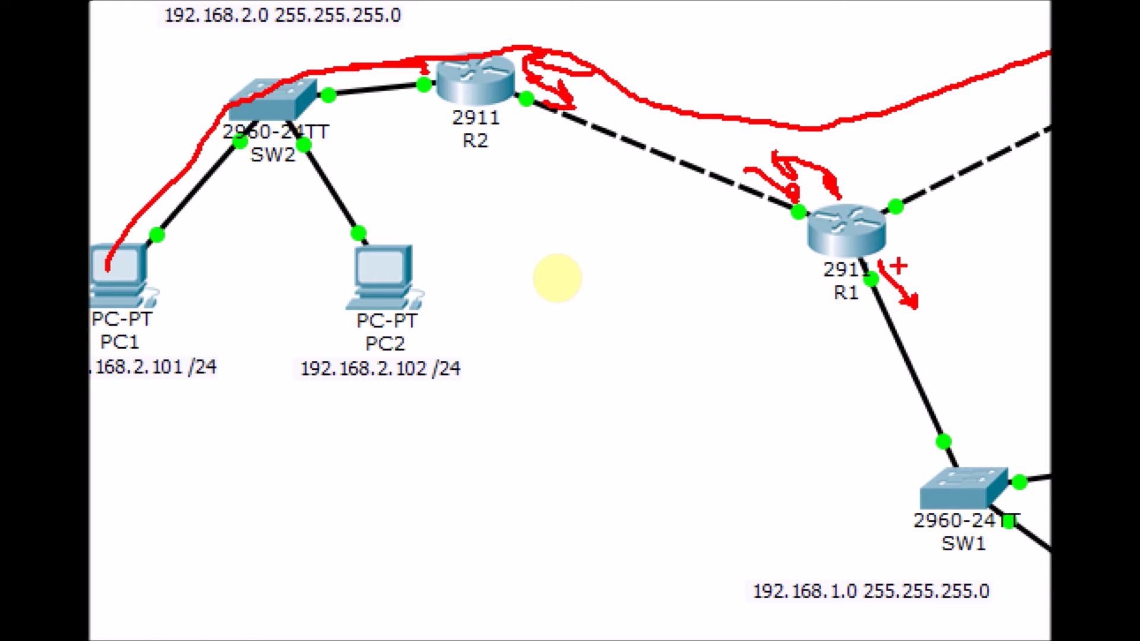
pyautogui.moveTo(894, 255); pyautogui.dragTo(923, 280)
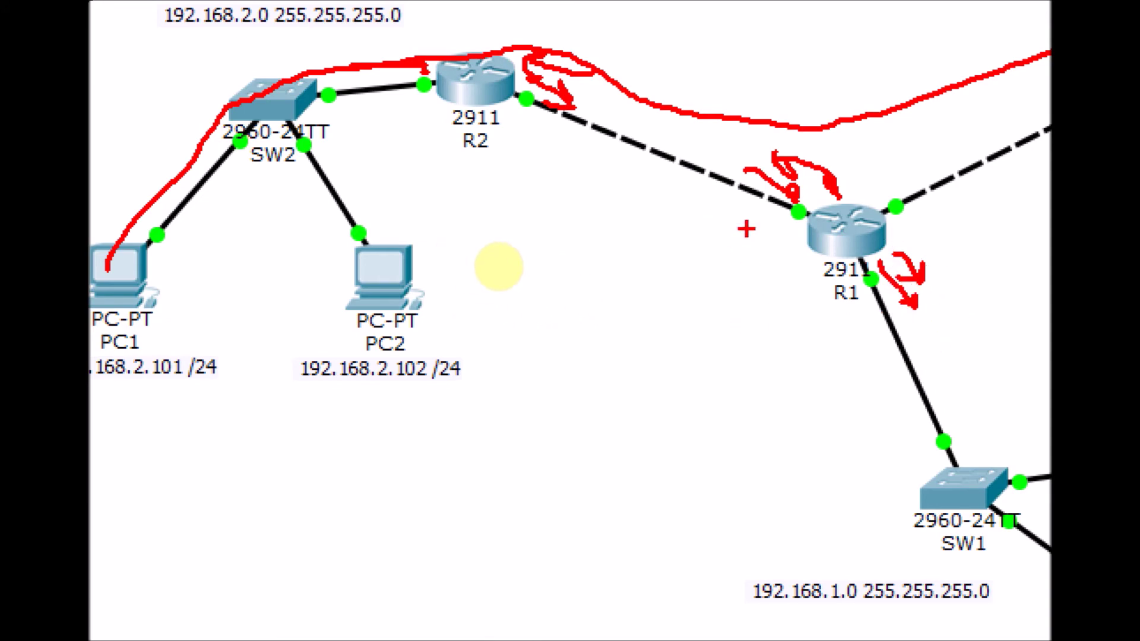
pyautogui.moveTo(729, 224)
pyautogui.mouseDown()
pyautogui.moveTo(789, 229)
pyautogui.moveTo(777, 241)
pyautogui.mouseUp()
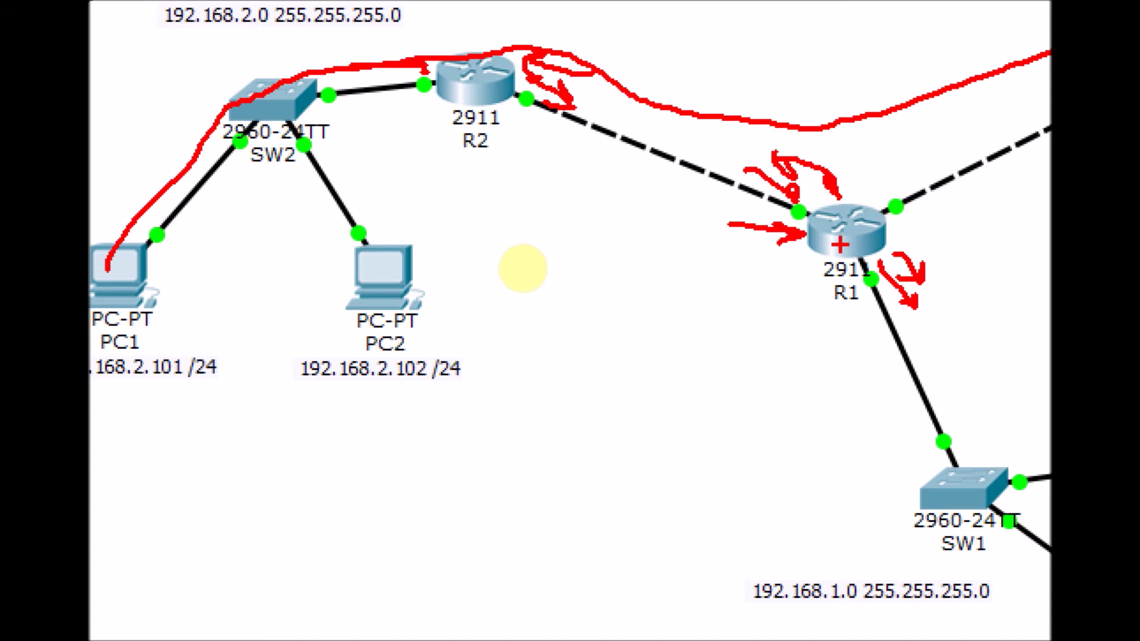
pyautogui.moveTo(837, 238); pyautogui.dragTo(823, 250)
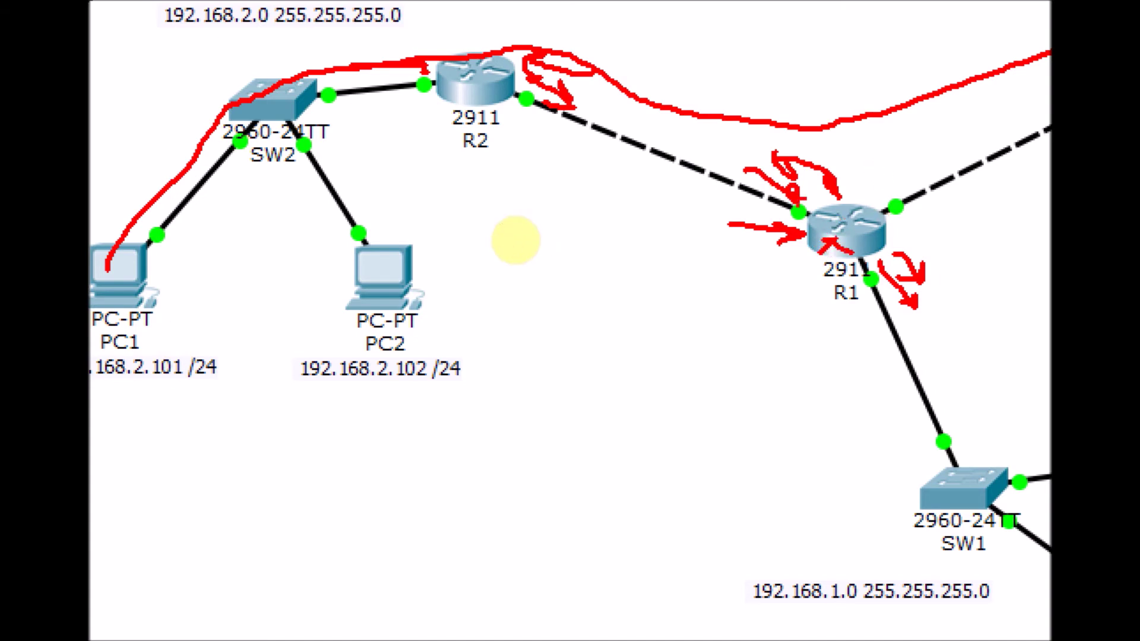
pyautogui.moveTo(871, 197)
pyautogui.mouseDown()
pyautogui.moveTo(945, 153)
pyautogui.moveTo(924, 162)
pyautogui.mouseUp()
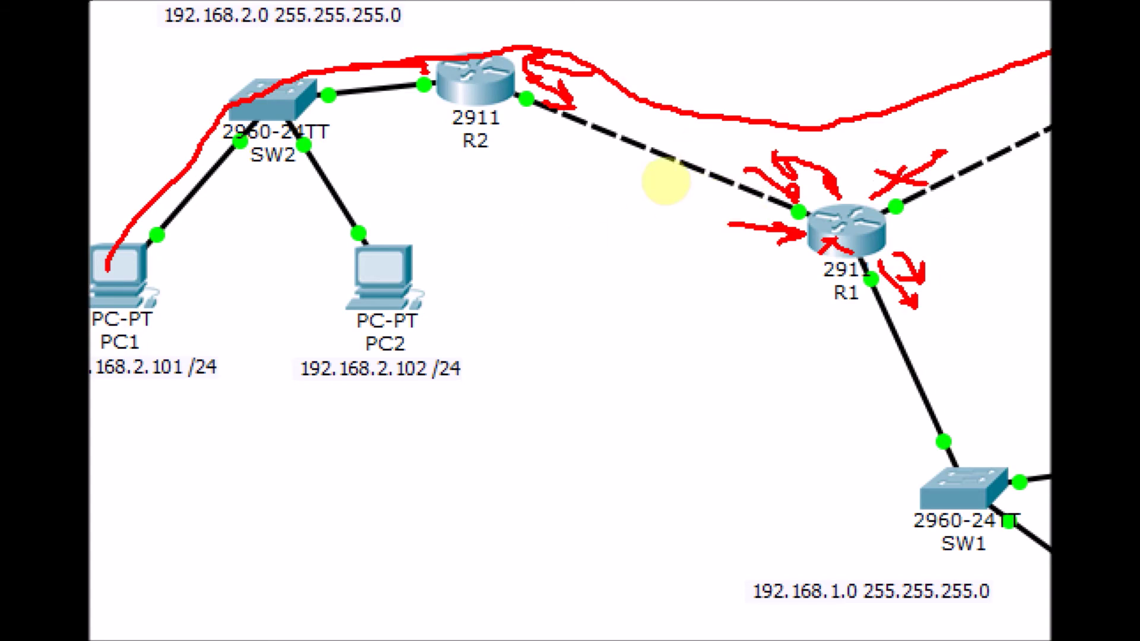
pyautogui.moveTo(870, 292); pyautogui.dragTo(843, 322)
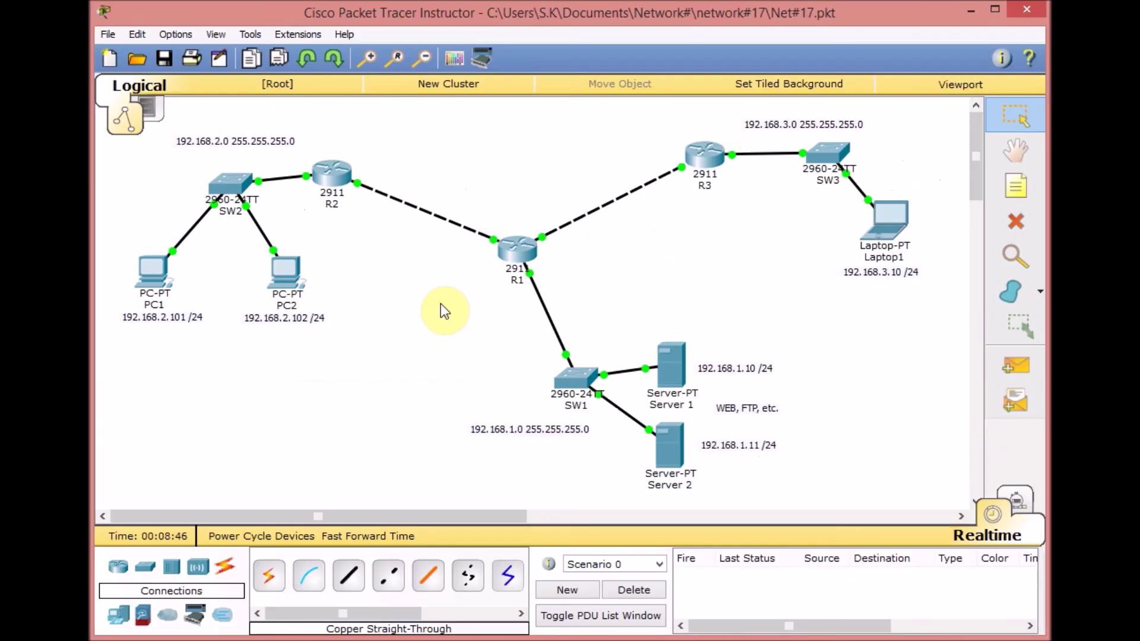
# Reopen R1's command line and display the brief IP summary of its interfaces.
pyautogui.click(507, 255)
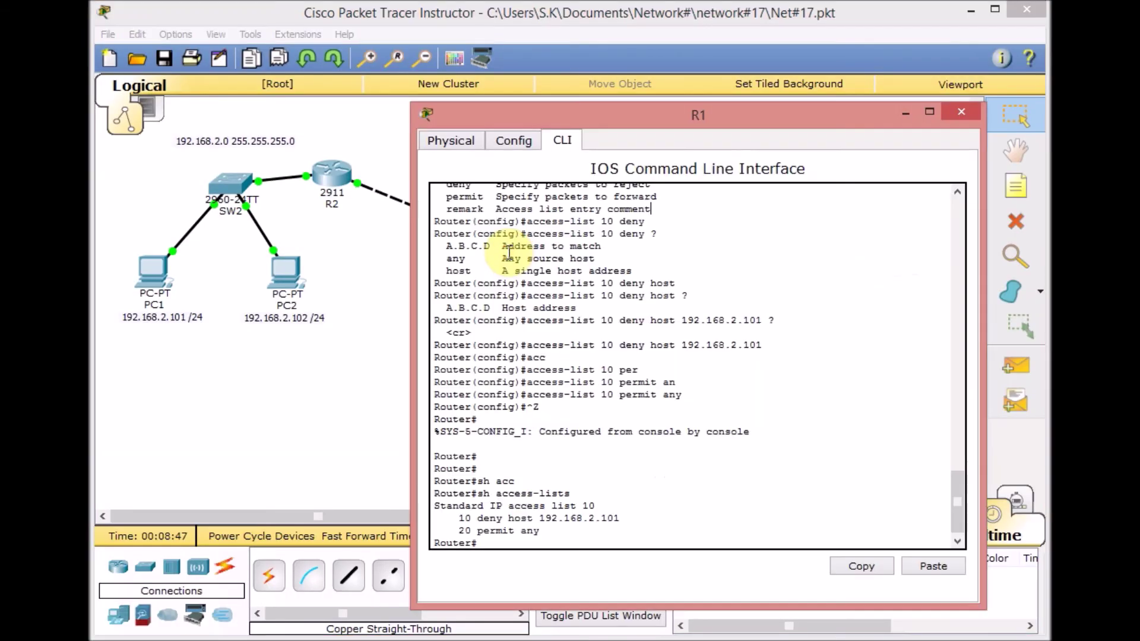
pyautogui.click(639, 421)
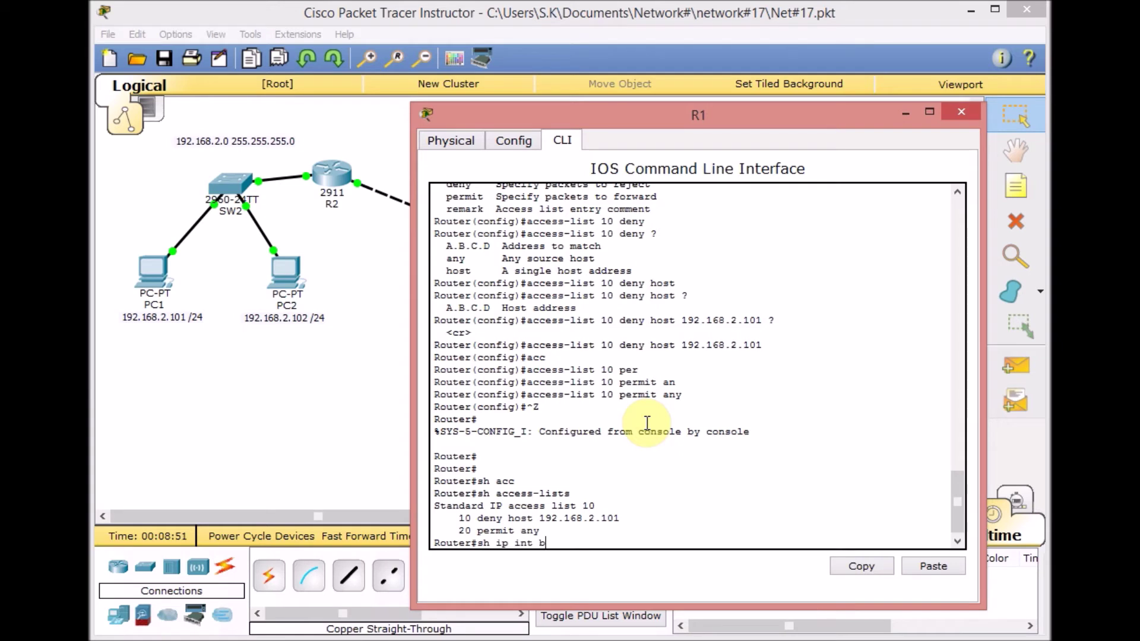
pyautogui.write('sh ip int bri')
pyautogui.press('Return')
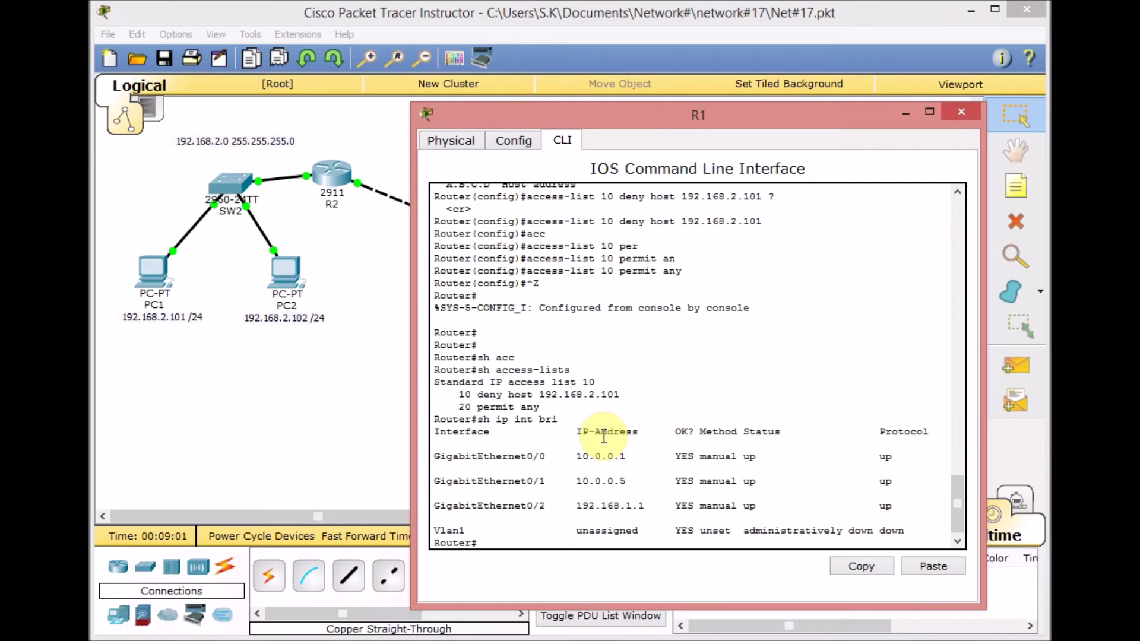
# Enter global configuration mode on R1 and open interface GigabitEthernet 0/2 for configuration.
pyautogui.write('t')
pyautogui.press('Return')
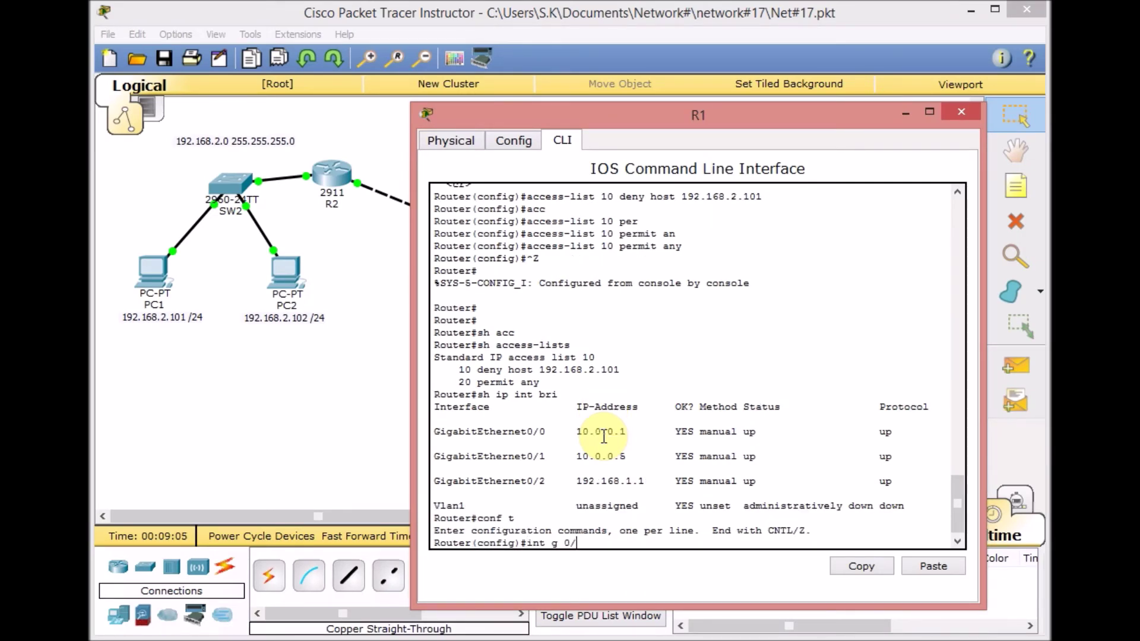
pyautogui.write('int g 0/2')
pyautogui.press('Return')
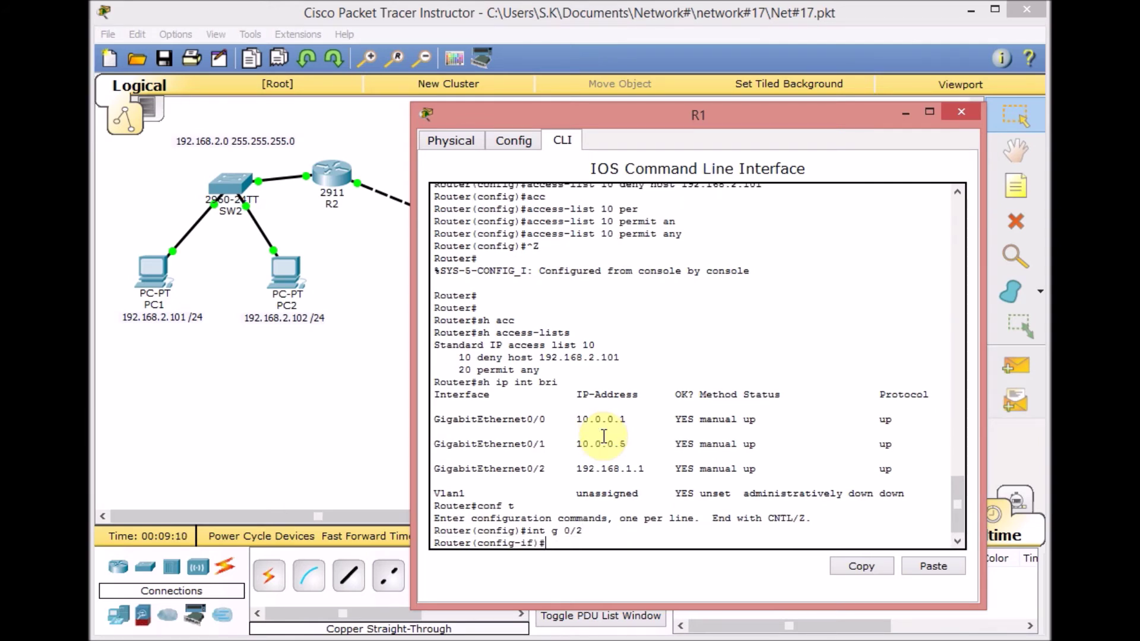
# Begin an ip access-group command for list 10 on the interface, listing the available options after each keyword.
pyautogui.write('ip acc')
pyautogui.press('Tab')
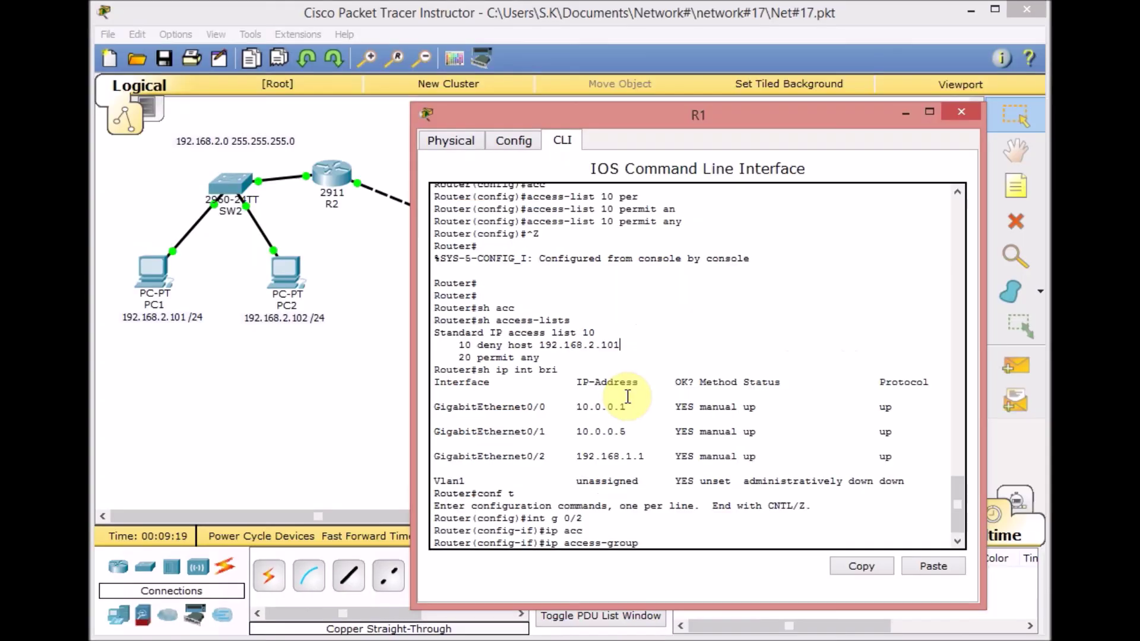
pyautogui.write('?')
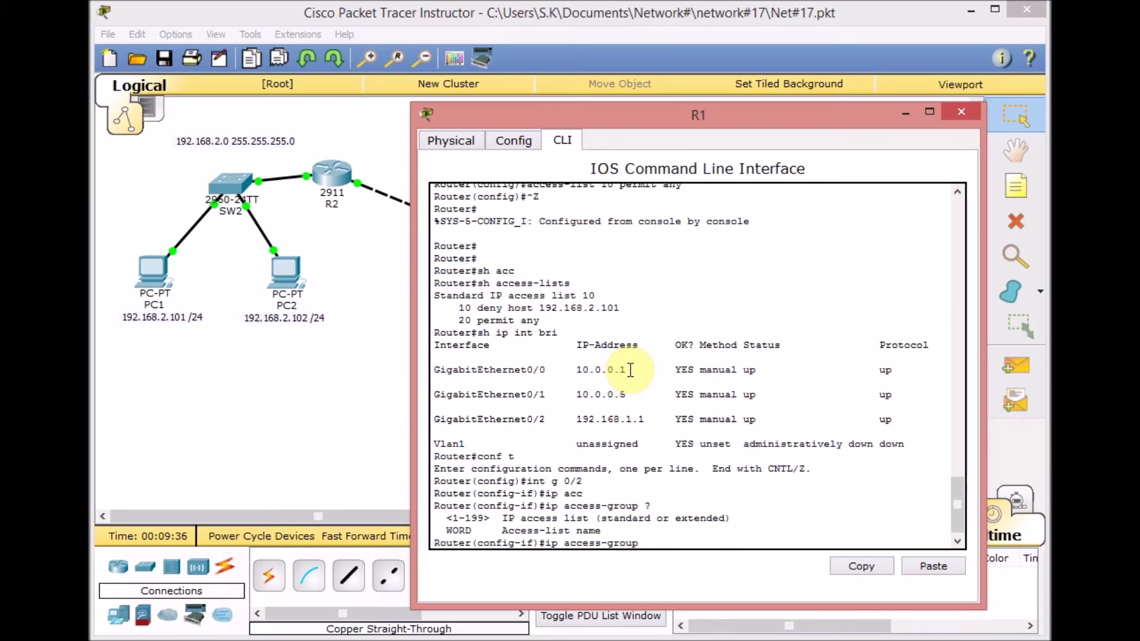
pyautogui.click(718, 383)
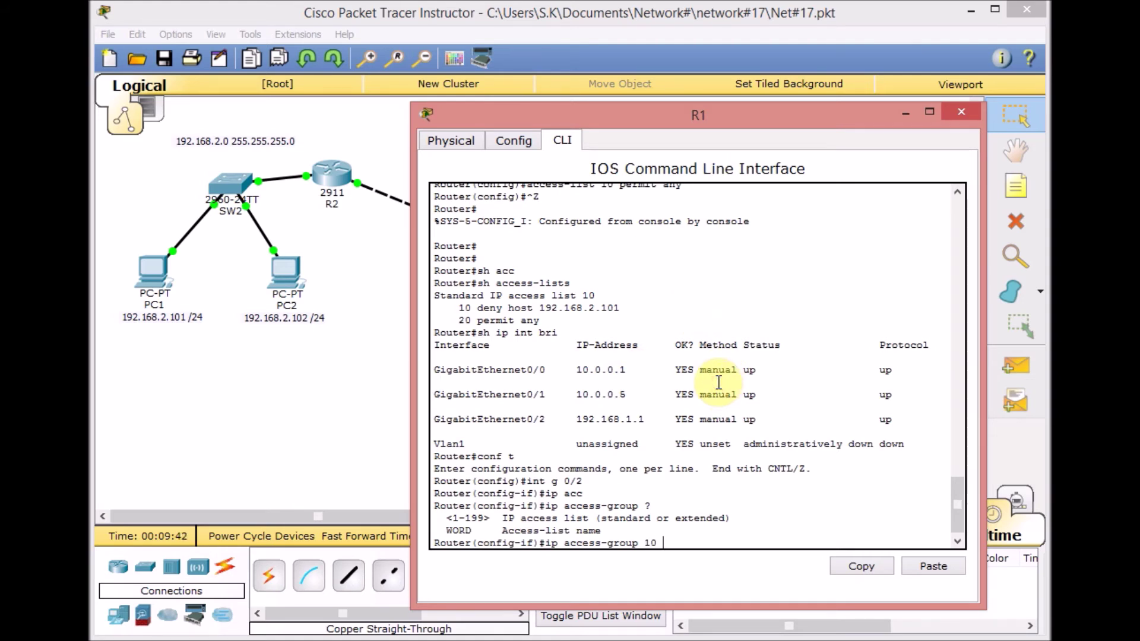
pyautogui.write('?')
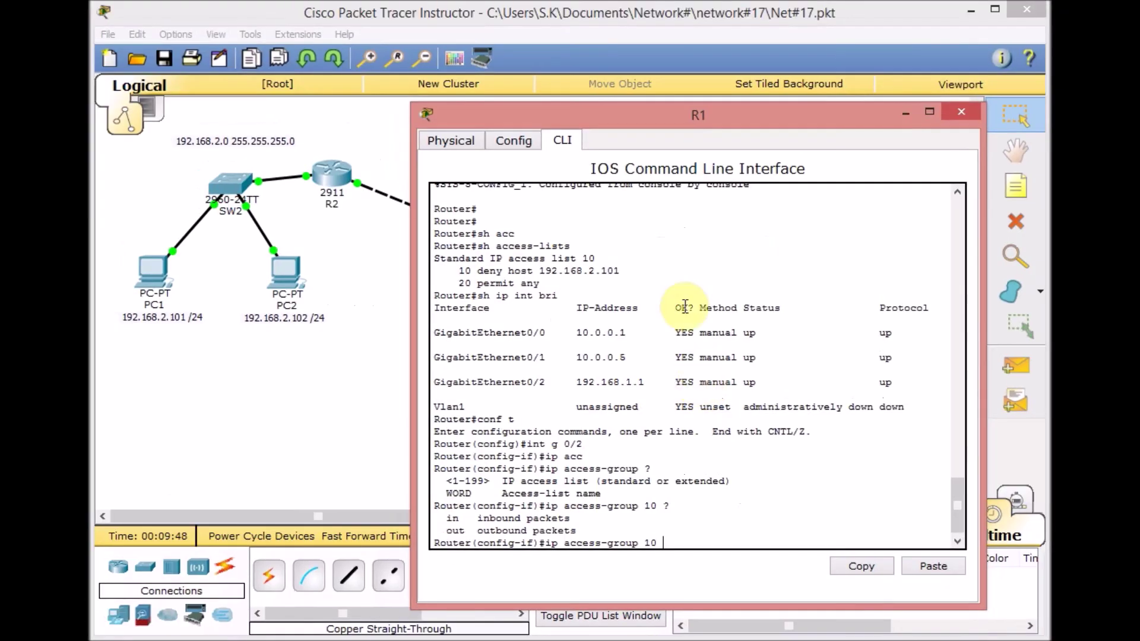
# Bring the topology forward, circle R1's interface toward SW1 and draw a red arrow in the outbound direction.
pyautogui.click(398, 373)
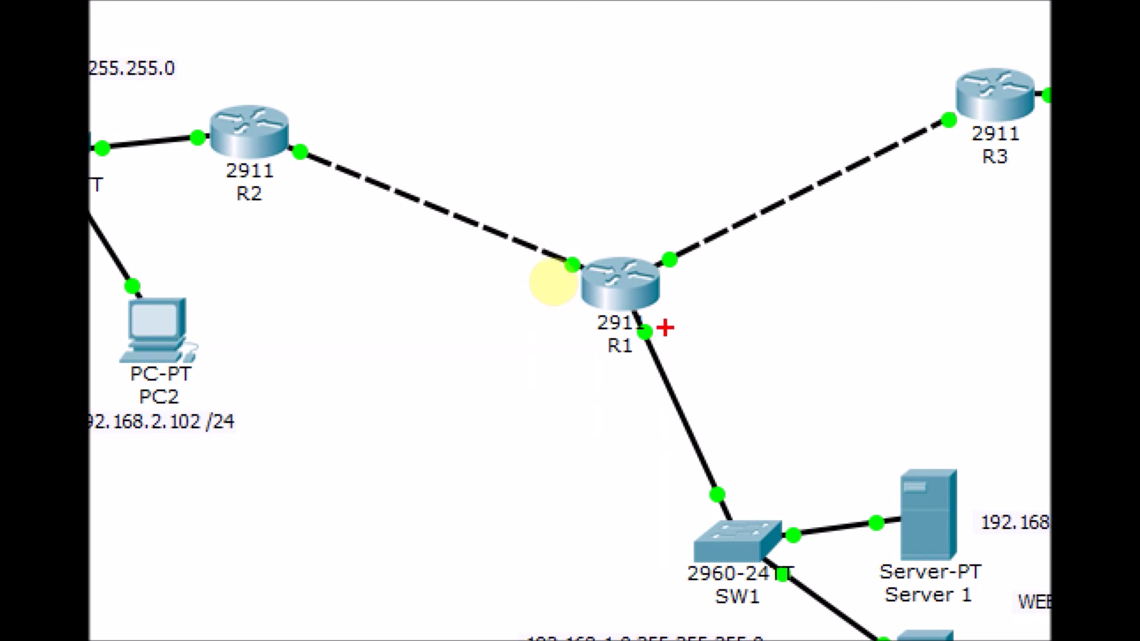
pyautogui.moveTo(660, 319)
pyautogui.mouseDown()
pyautogui.moveTo(652, 355)
pyautogui.moveTo(658, 319)
pyautogui.moveTo(705, 364)
pyautogui.moveTo(689, 372)
pyautogui.mouseUp()
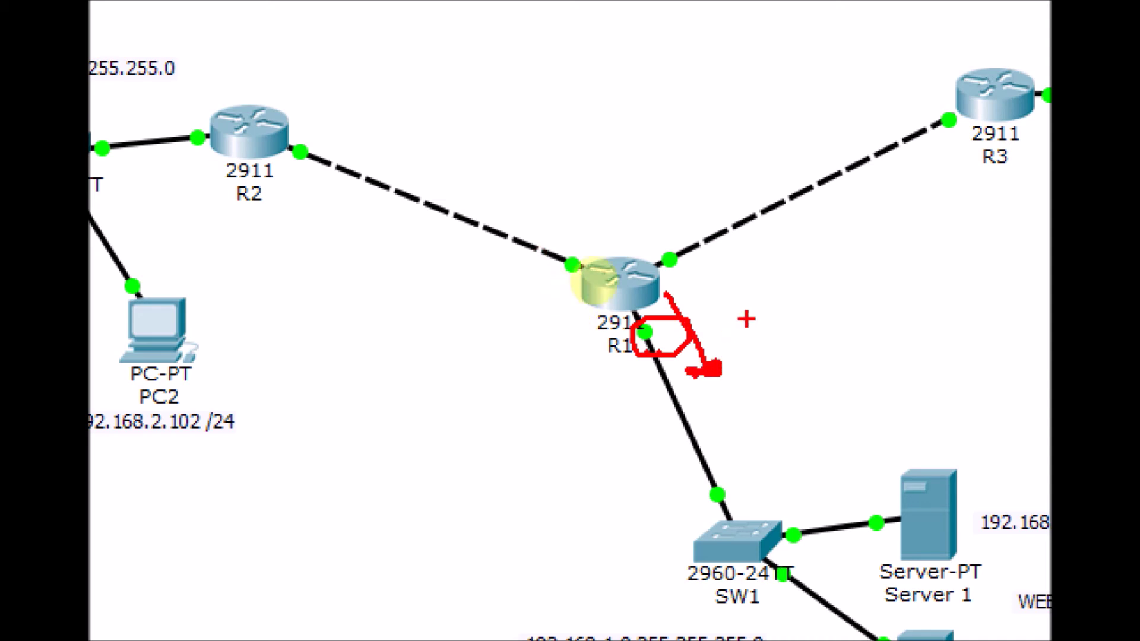
pyautogui.press('Escape')
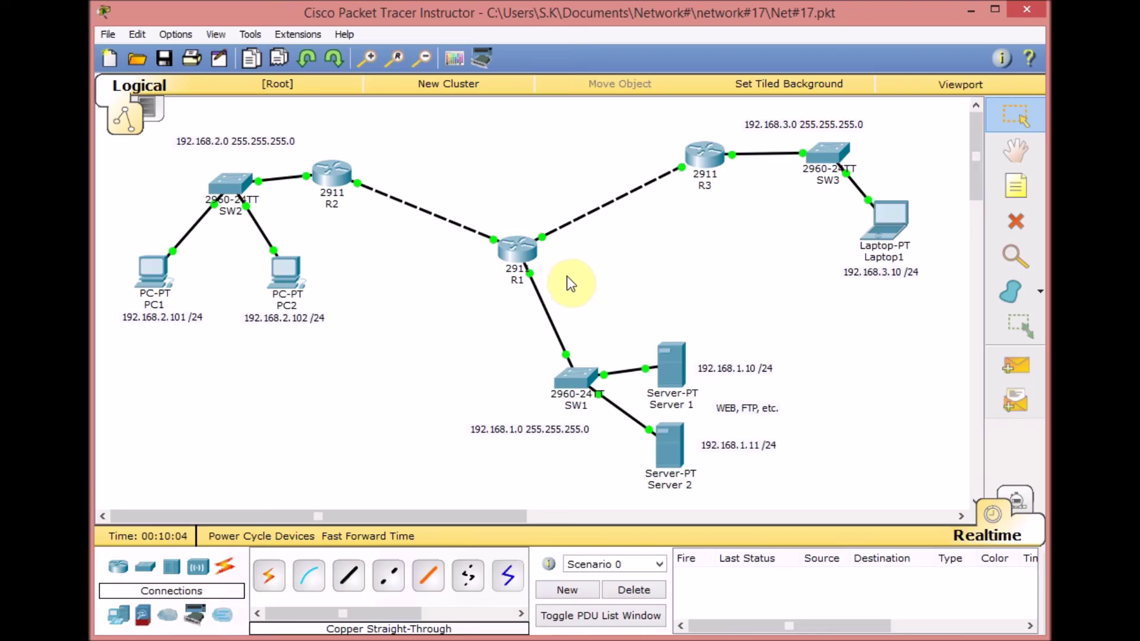
# Apply access list 10 to outbound traffic on R1's GigabitEthernet 0/2 and leave configuration mode.
pyautogui.click(513, 248)
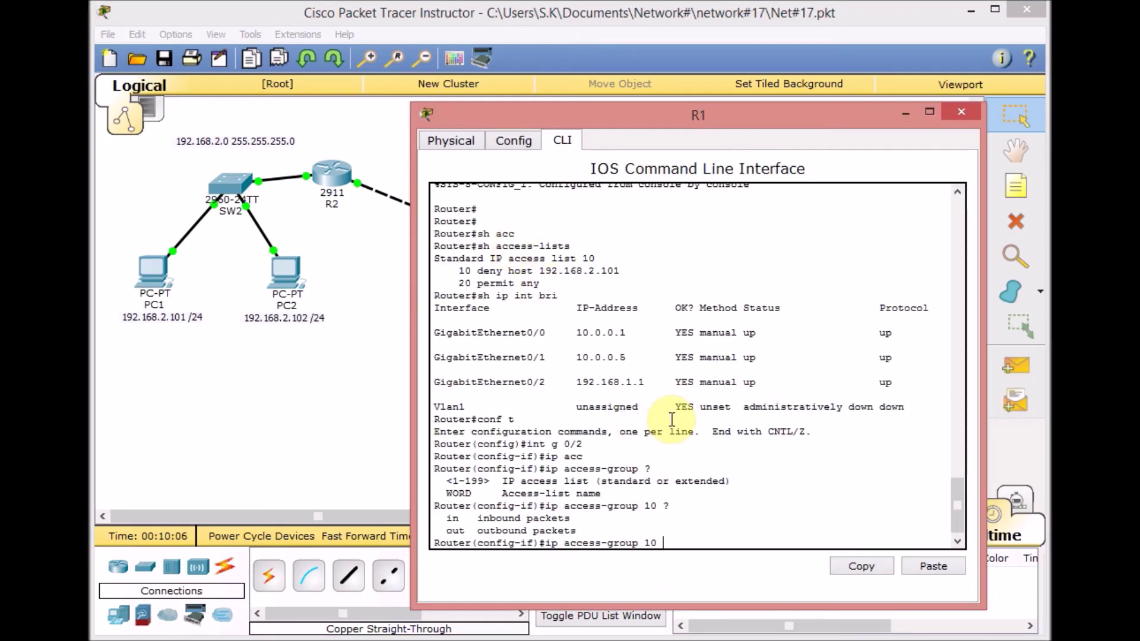
pyautogui.write('?')
pyautogui.write('o')
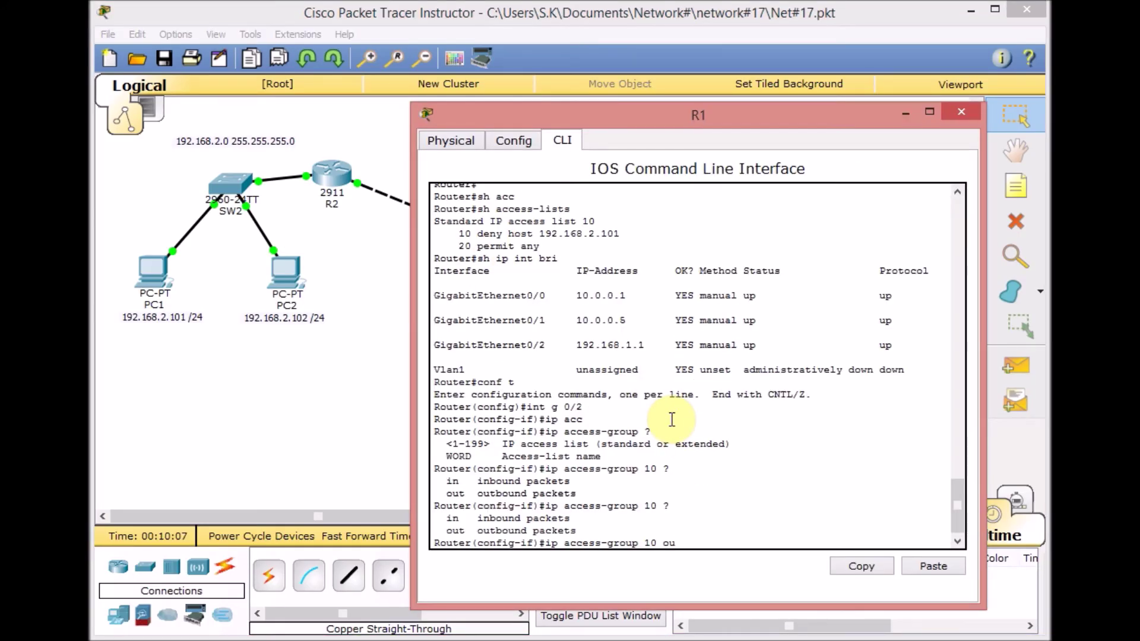
pyautogui.write('u')
pyautogui.press('Tab')
pyautogui.press('Return')
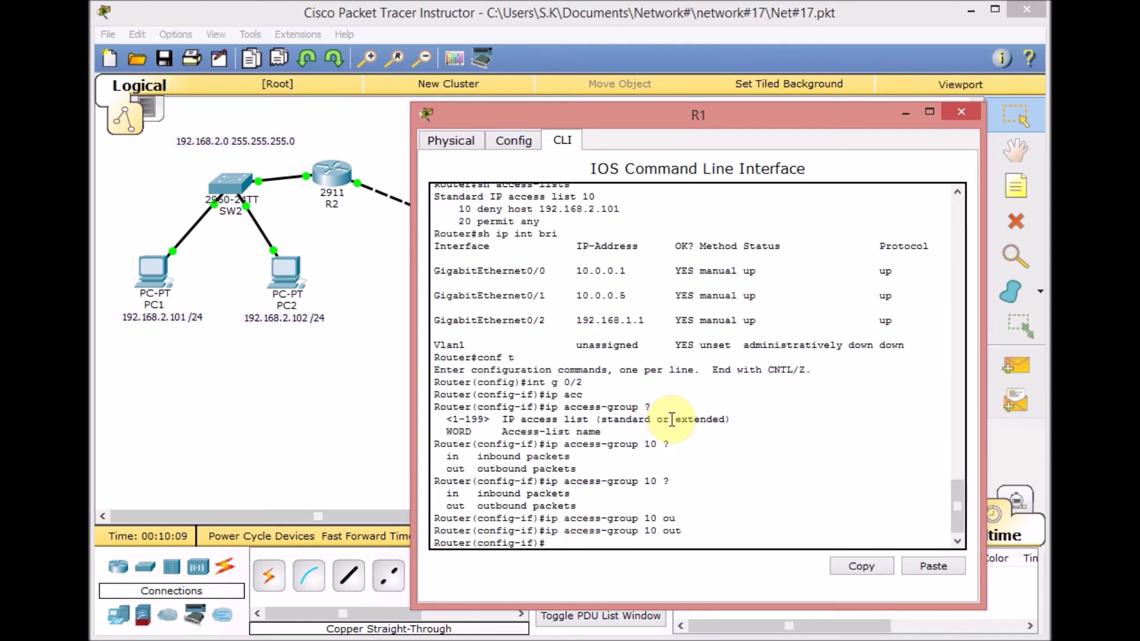
pyautogui.hotkey('ctrl', 'z')
pyautogui.press('Return')
pyautogui.press('Return')
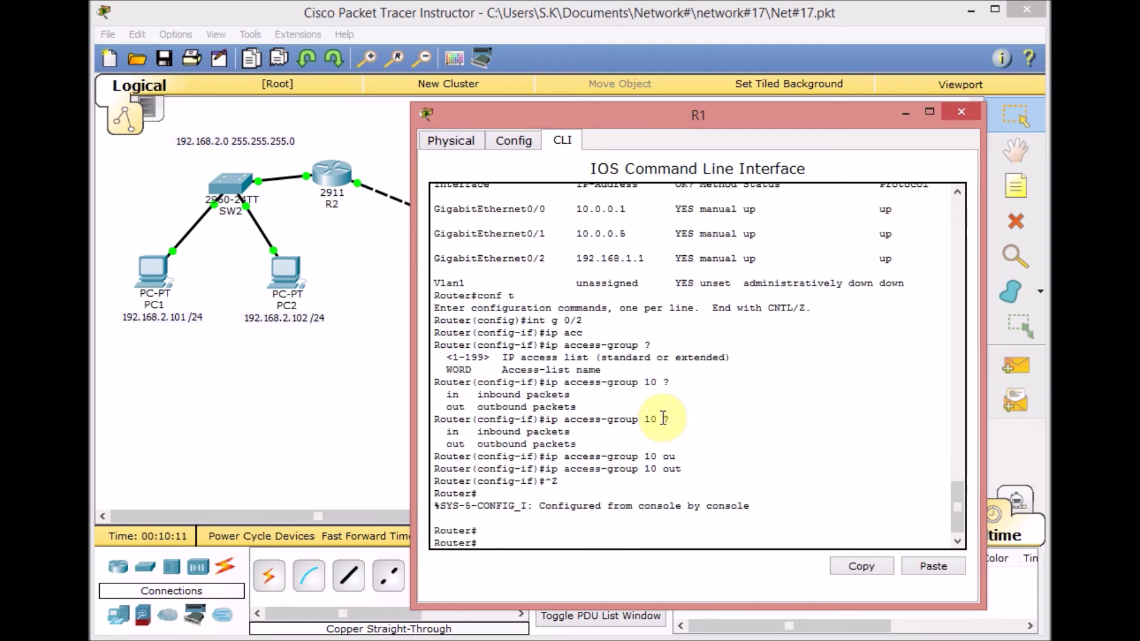
# Display R1's access lists to check the entries of standard list 10.
pyautogui.write('sh acc')
pyautogui.press('Tab')
pyautogui.press('Return')
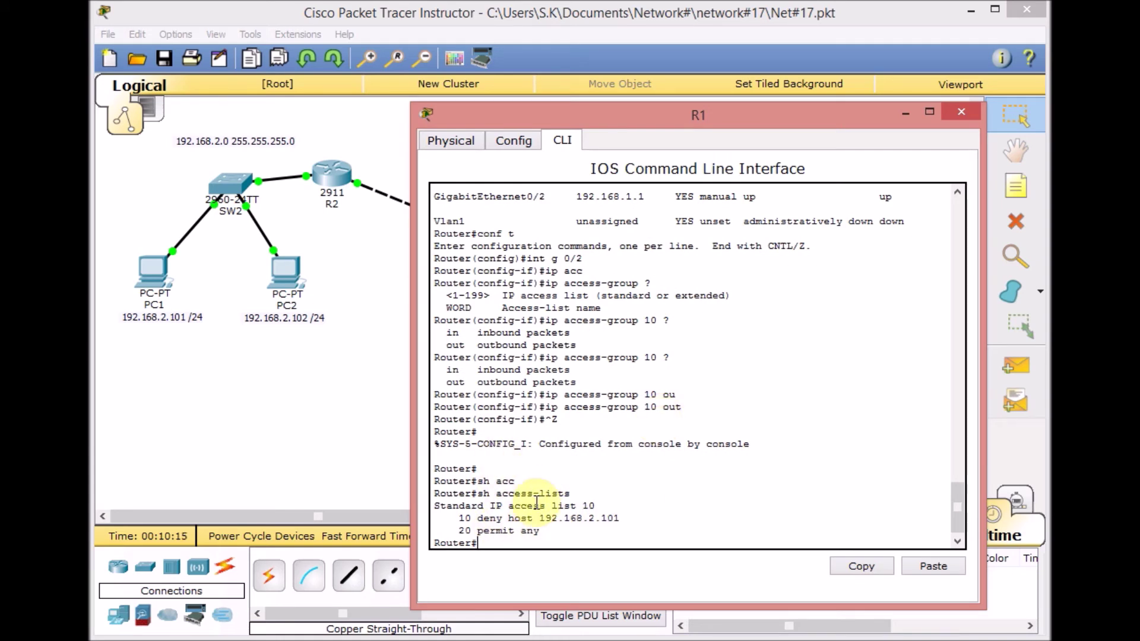
# Page through R1's full running configuration to check the access-group and access-list lines, and close the router's window.
pyautogui.write('sh run')
pyautogui.press('Return')
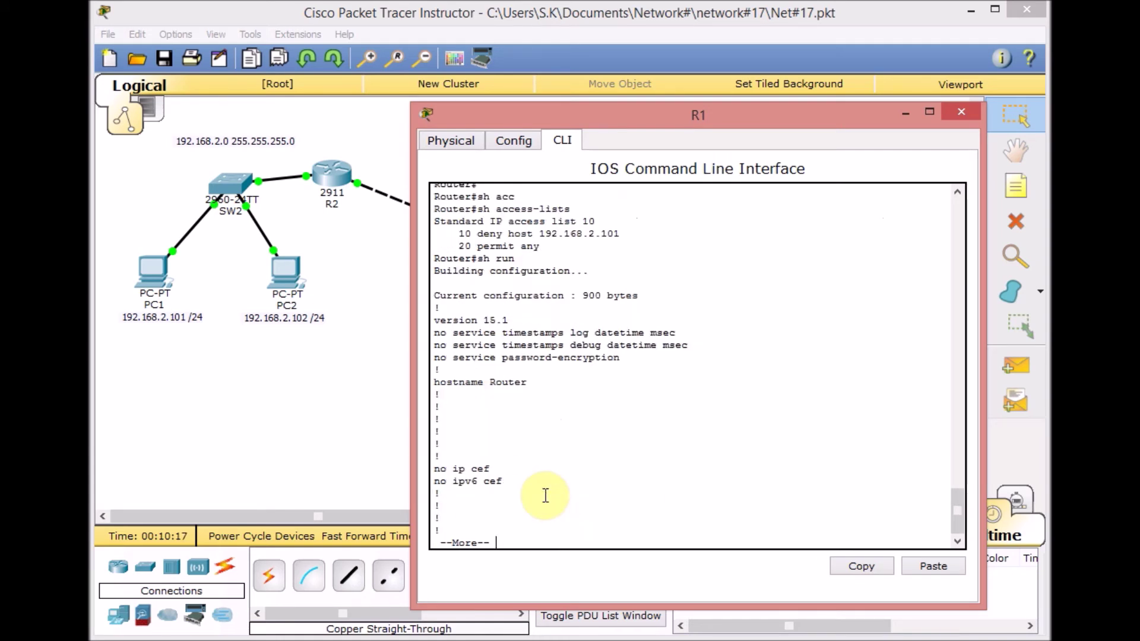
pyautogui.press('space')
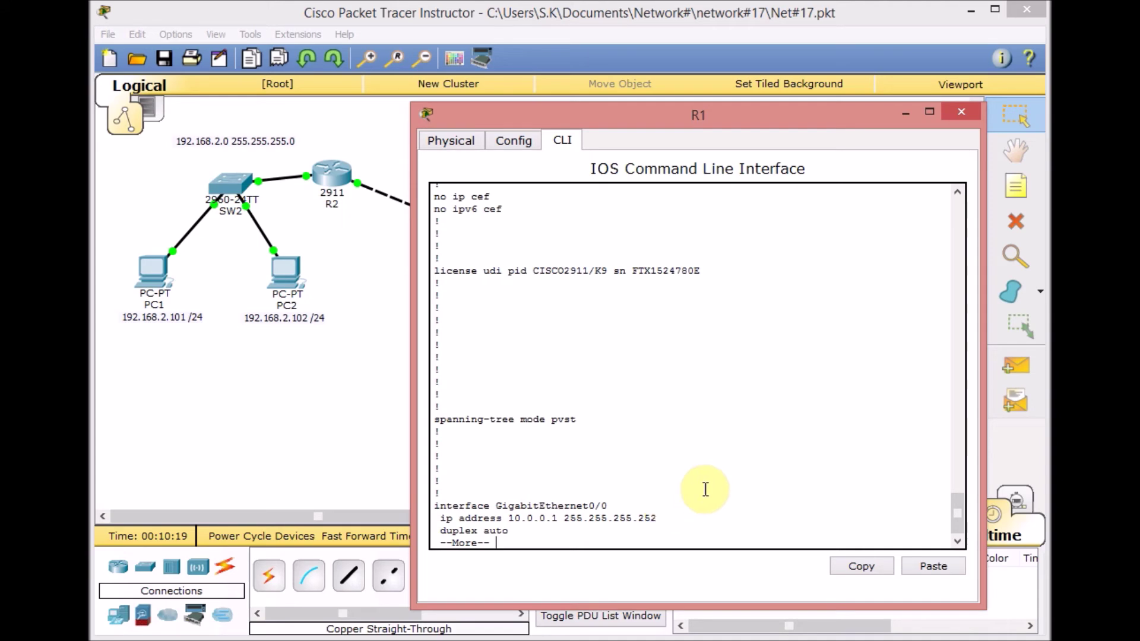
pyautogui.press('space')
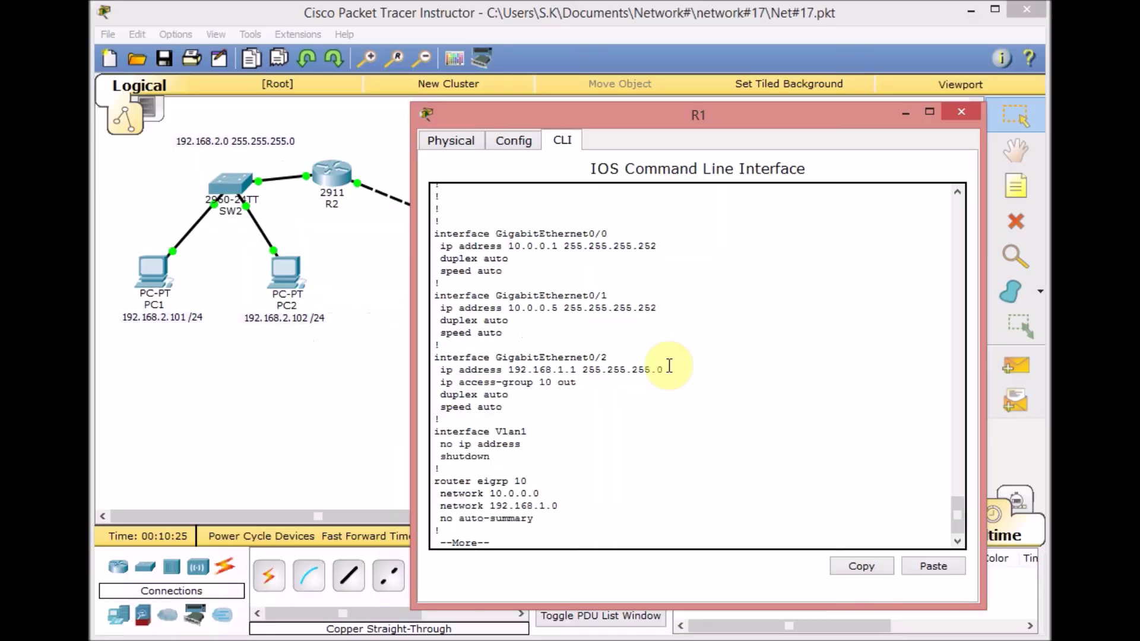
pyautogui.press('space')
pyautogui.press('space')
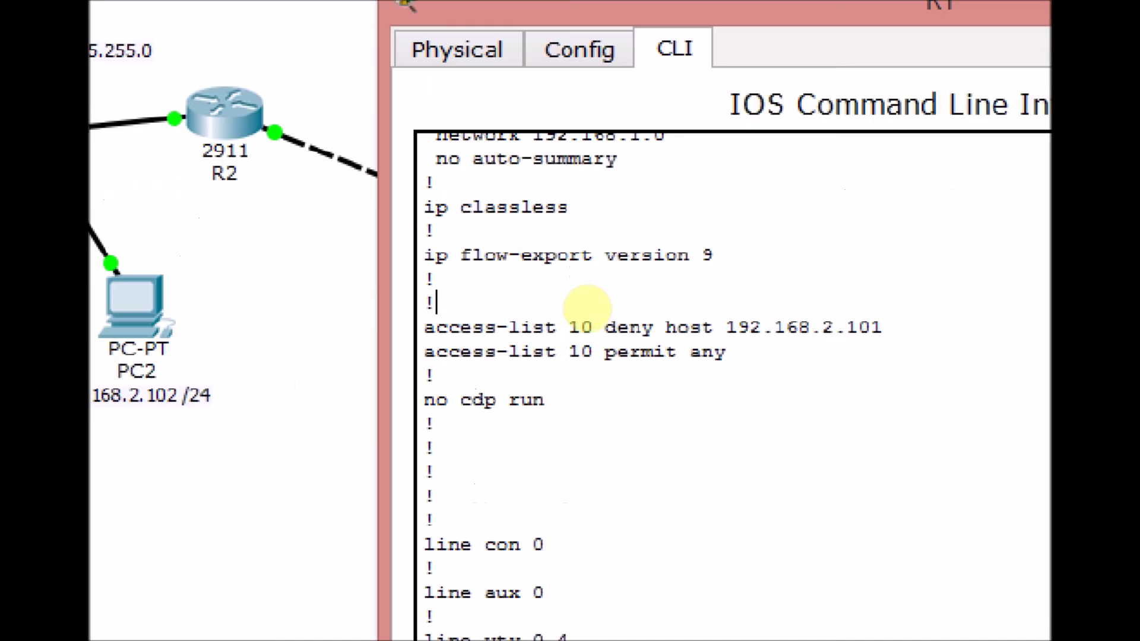
pyautogui.click(514, 274)
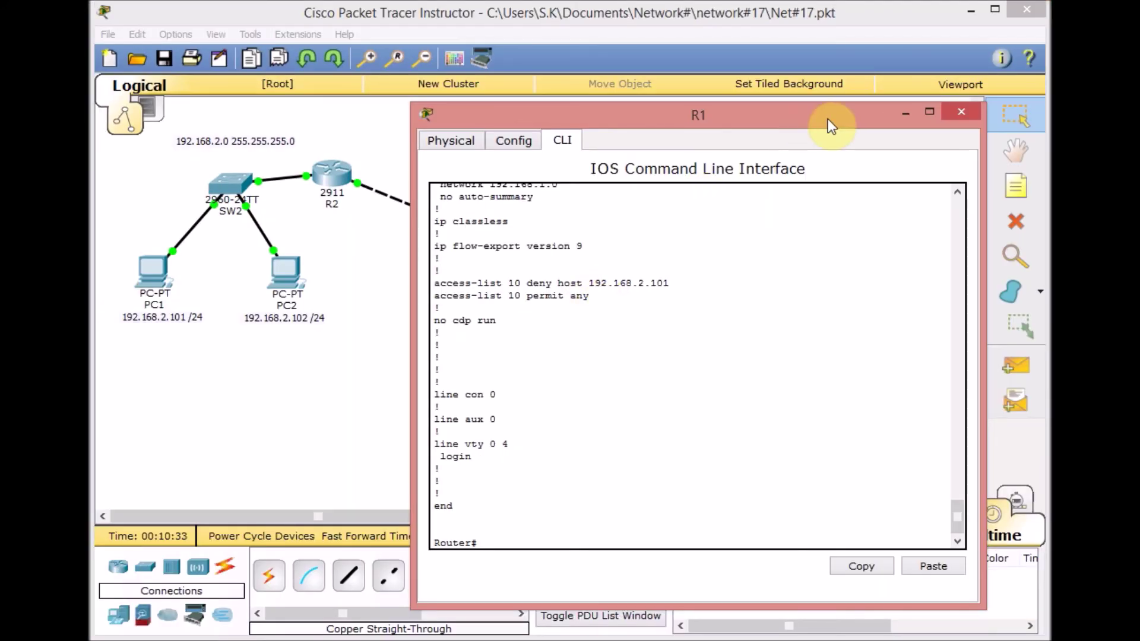
pyautogui.click(964, 114)
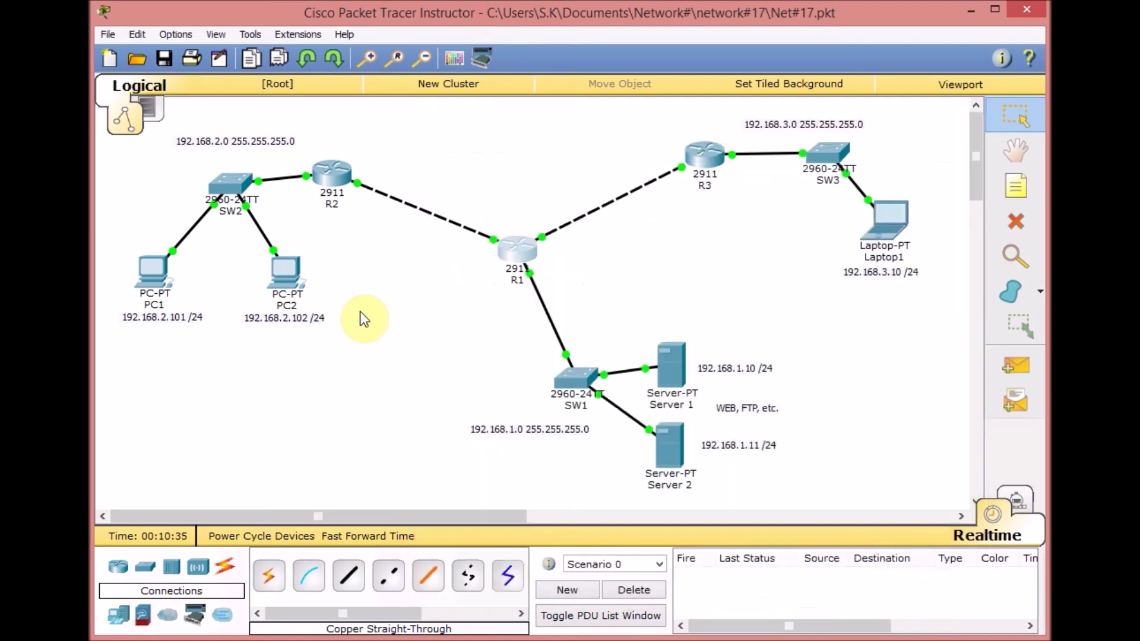
# Ping Server 1 at 192.168.1.10 from PC1's command prompt.
pyautogui.click(164, 282)
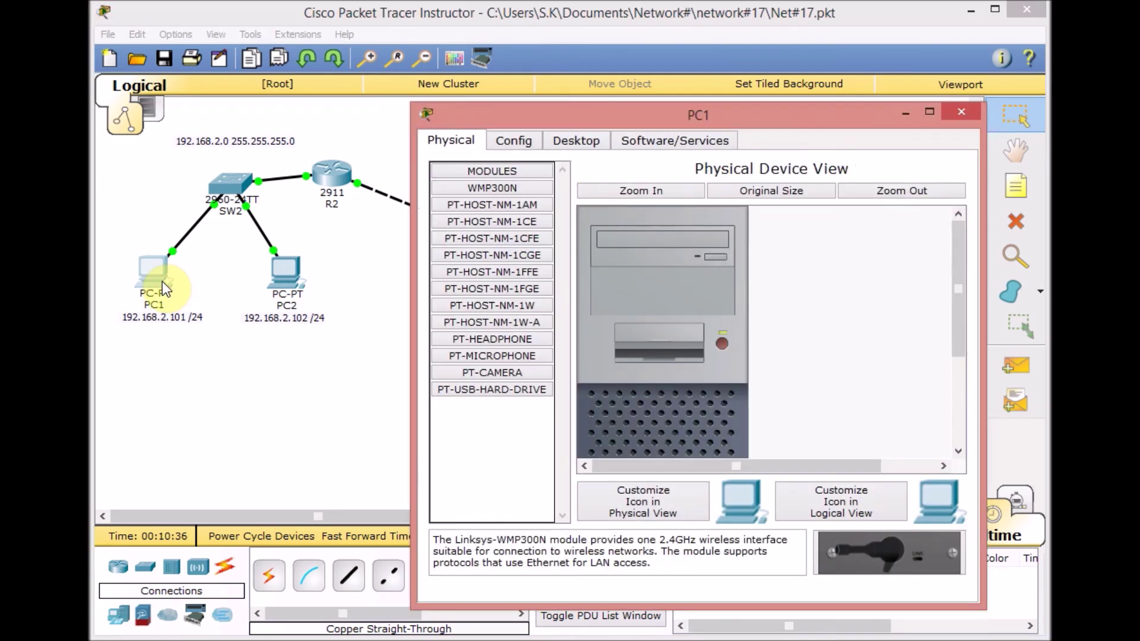
pyautogui.click(567, 144)
pyautogui.click(770, 242)
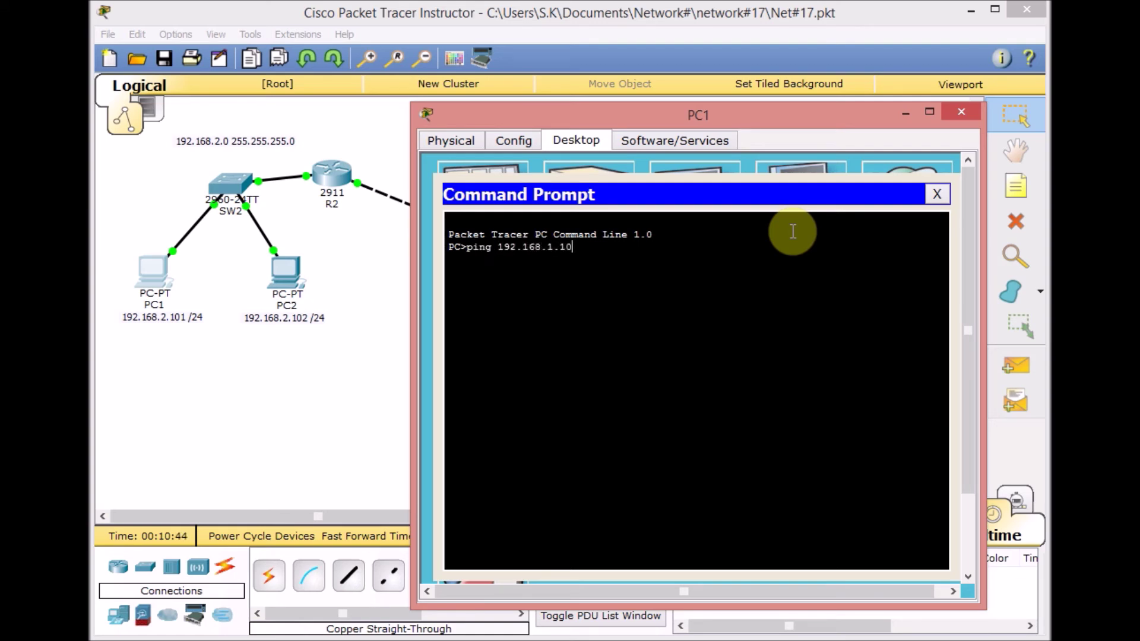
pyautogui.press('Return')
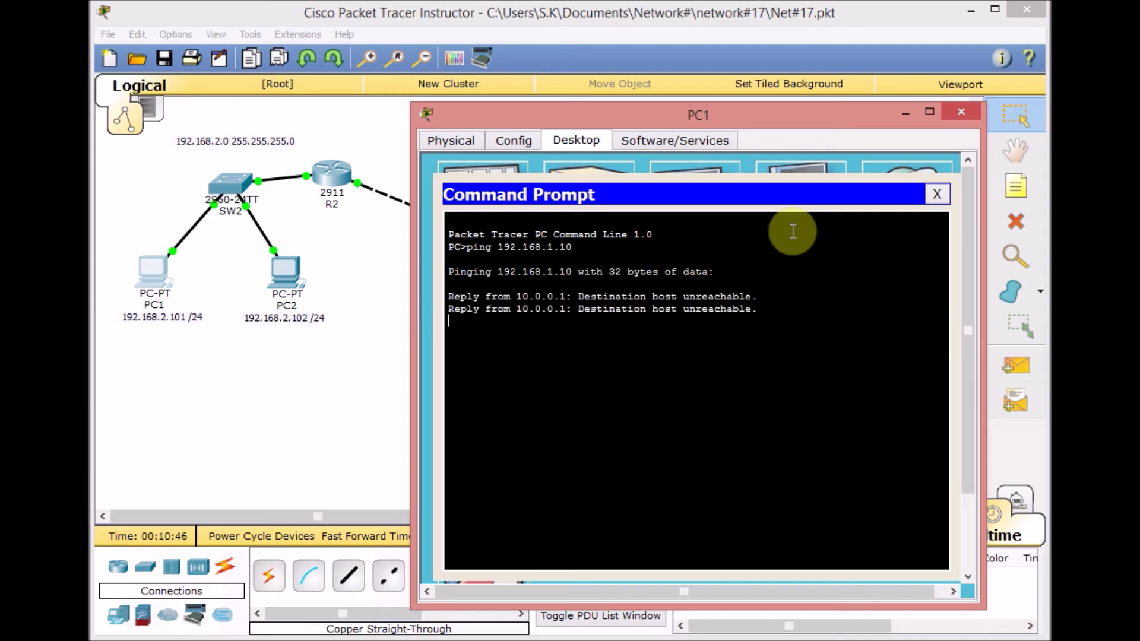
# Ping Server 1 at 192.168.1.10 from PC2's command prompt.
pyautogui.click(290, 283)
pyautogui.click(602, 148)
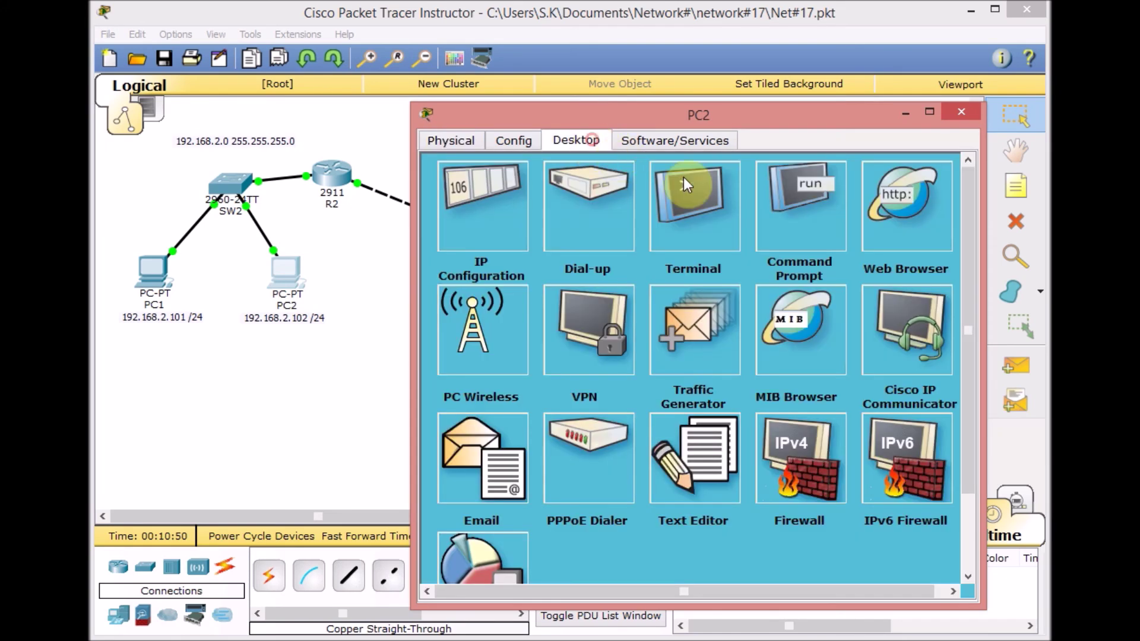
pyautogui.click(796, 219)
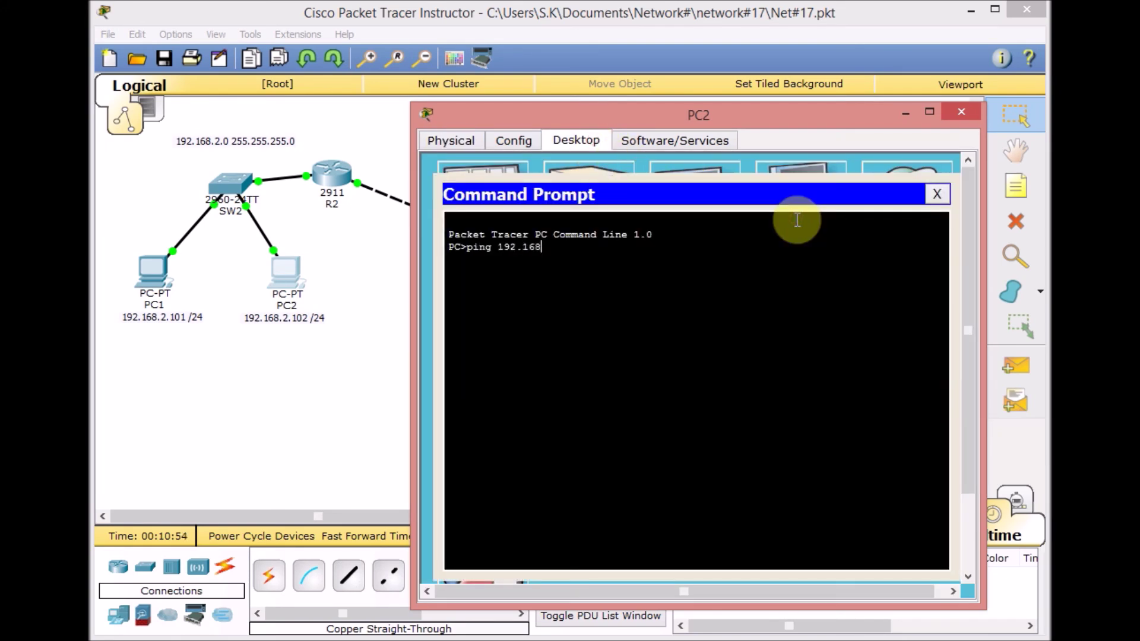
pyautogui.write('ping 192.168.1.10')
pyautogui.press('Return')
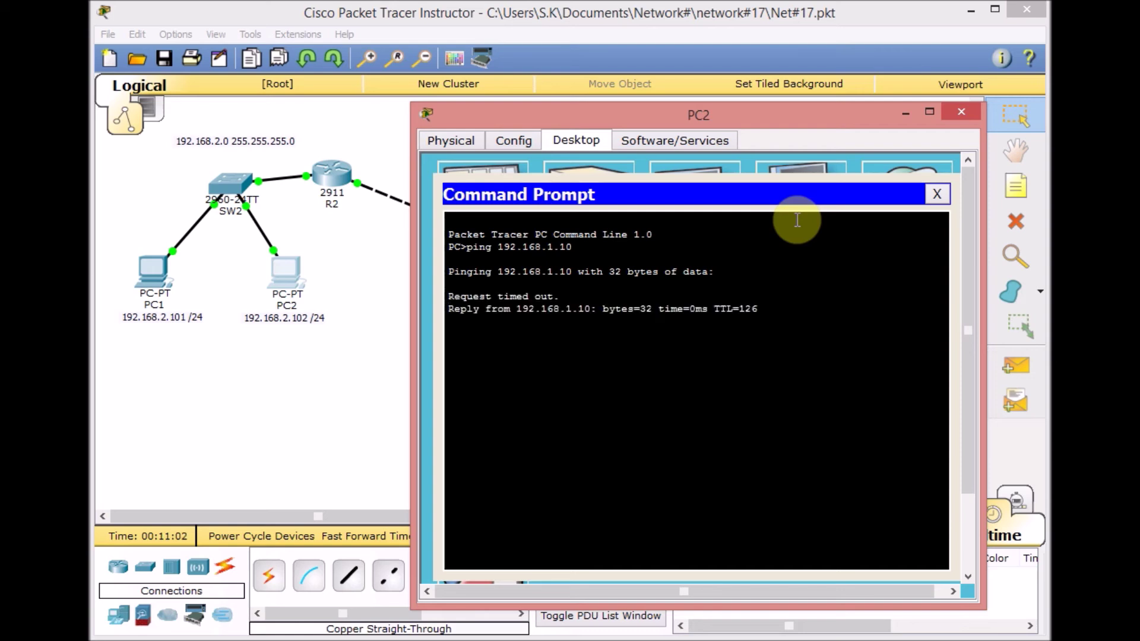
# Load the web pages at 192.168.1.10 and 192.168.1.11 in PC2's web browser.
pyautogui.click(932, 196)
pyautogui.click(906, 213)
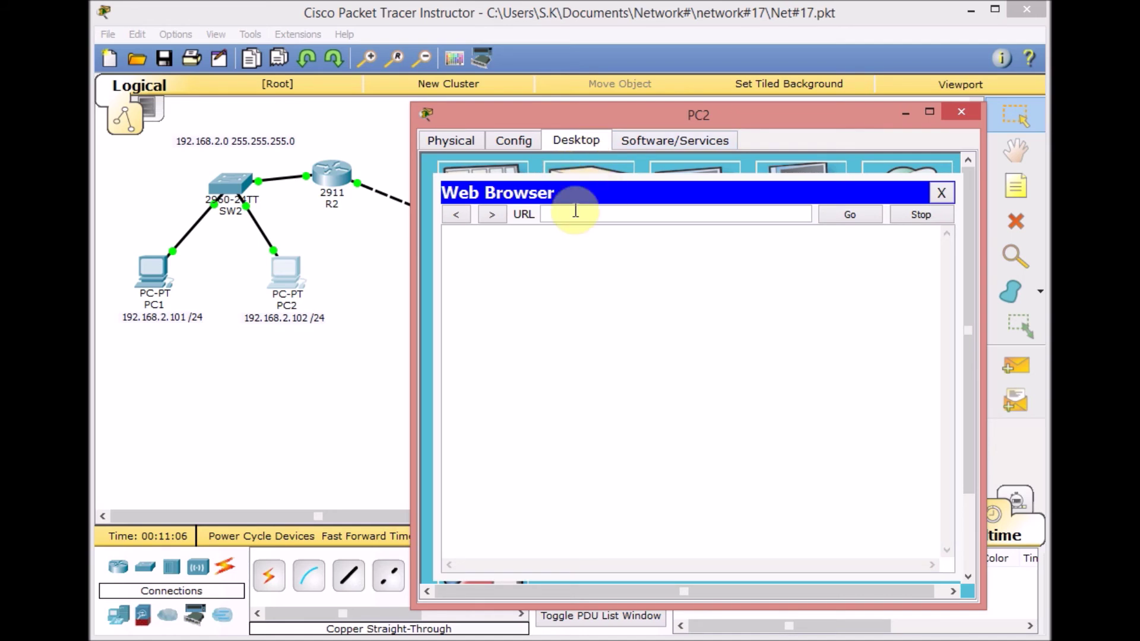
pyautogui.write('192.168.1.10')
pyautogui.press('Return')
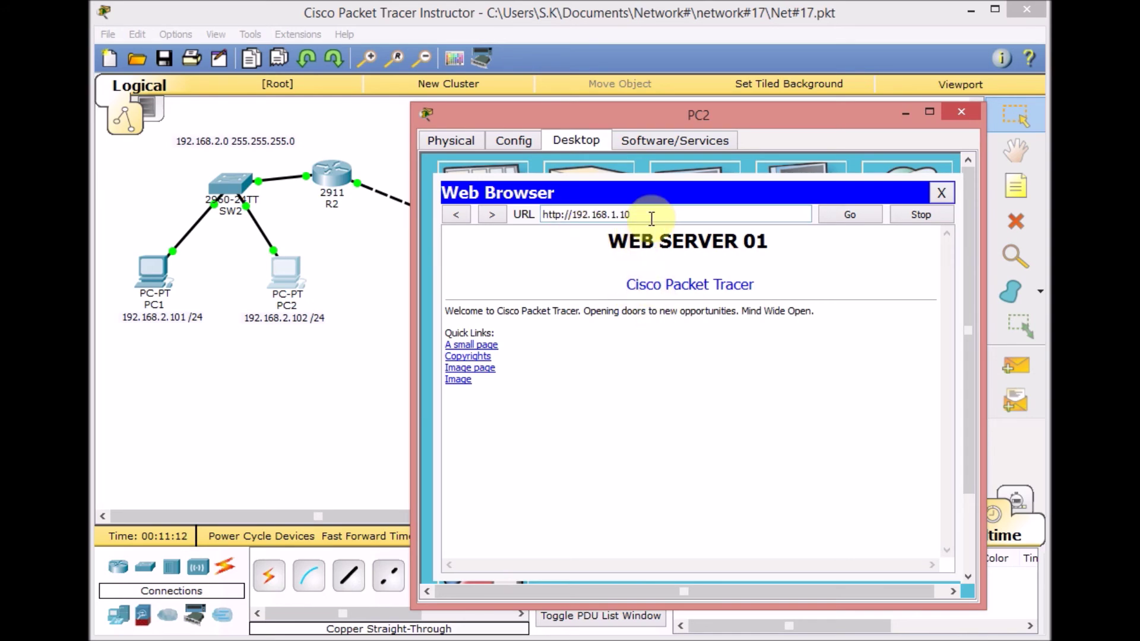
pyautogui.press('Return')
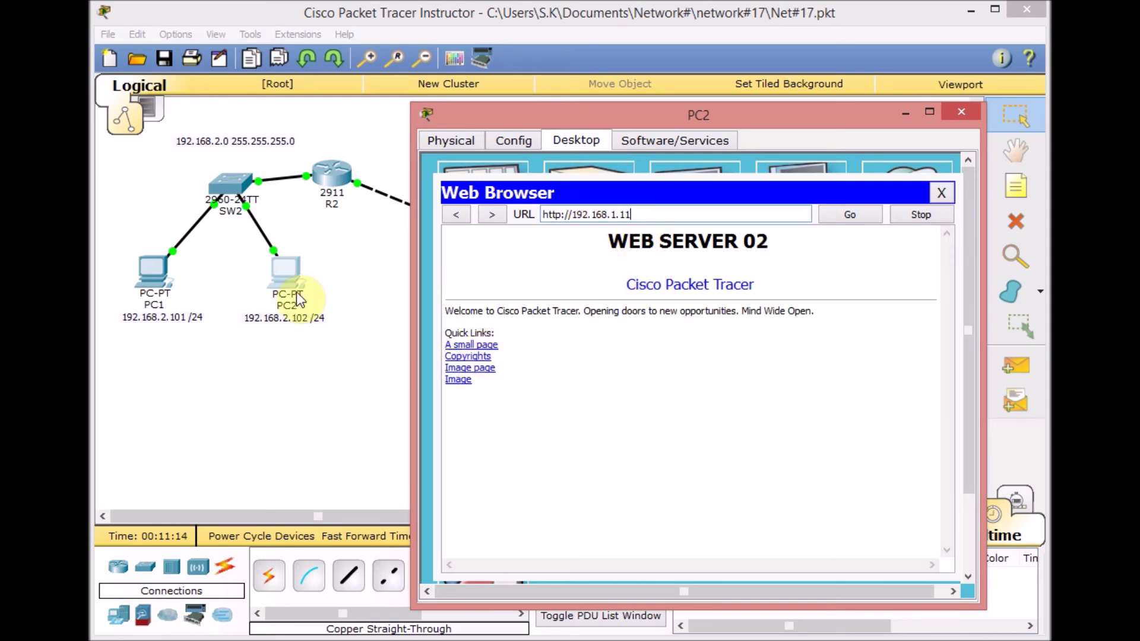
# Try to load the web page at 192.168.1.10 in PC1's web browser.
pyautogui.click(154, 289)
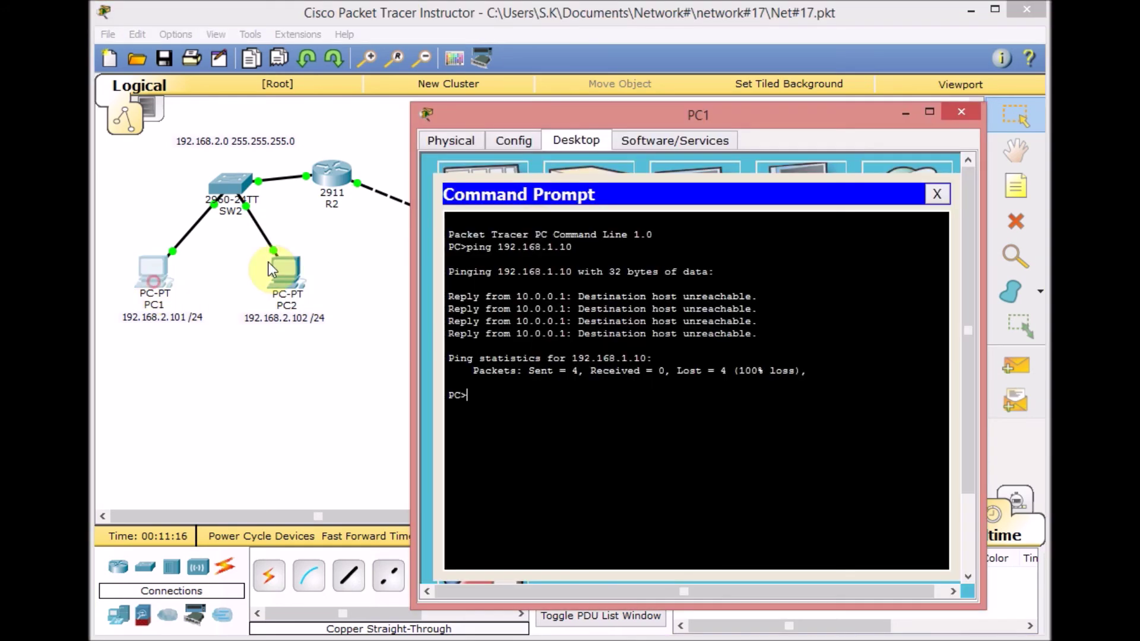
pyautogui.click(937, 198)
pyautogui.click(890, 199)
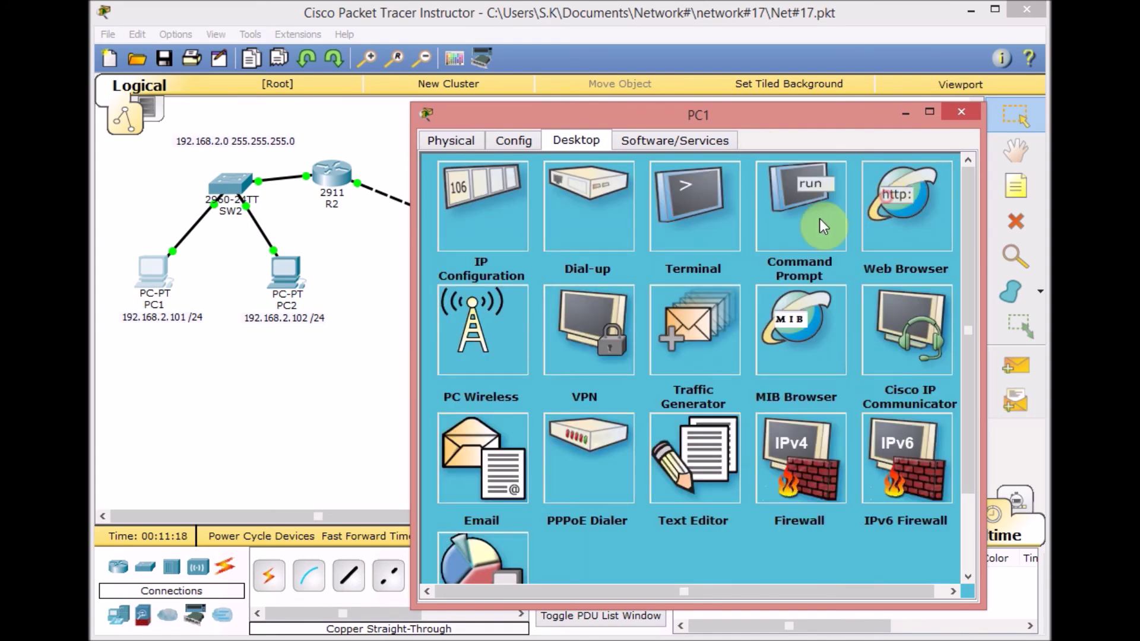
pyautogui.write('192.1')
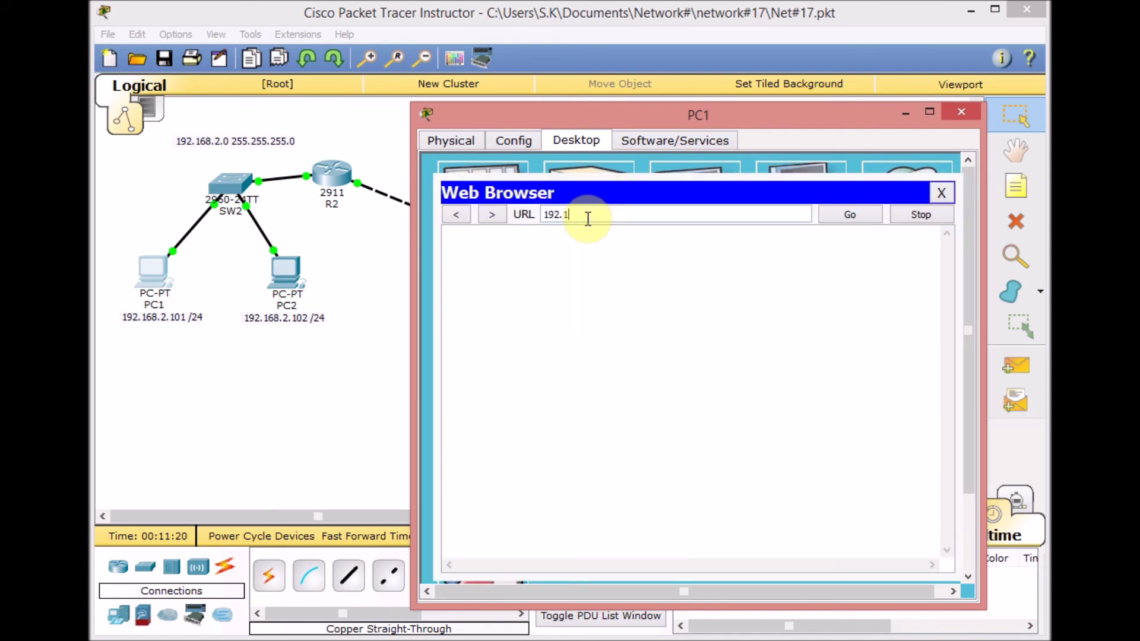
pyautogui.write('68.1.10')
pyautogui.press('Return')
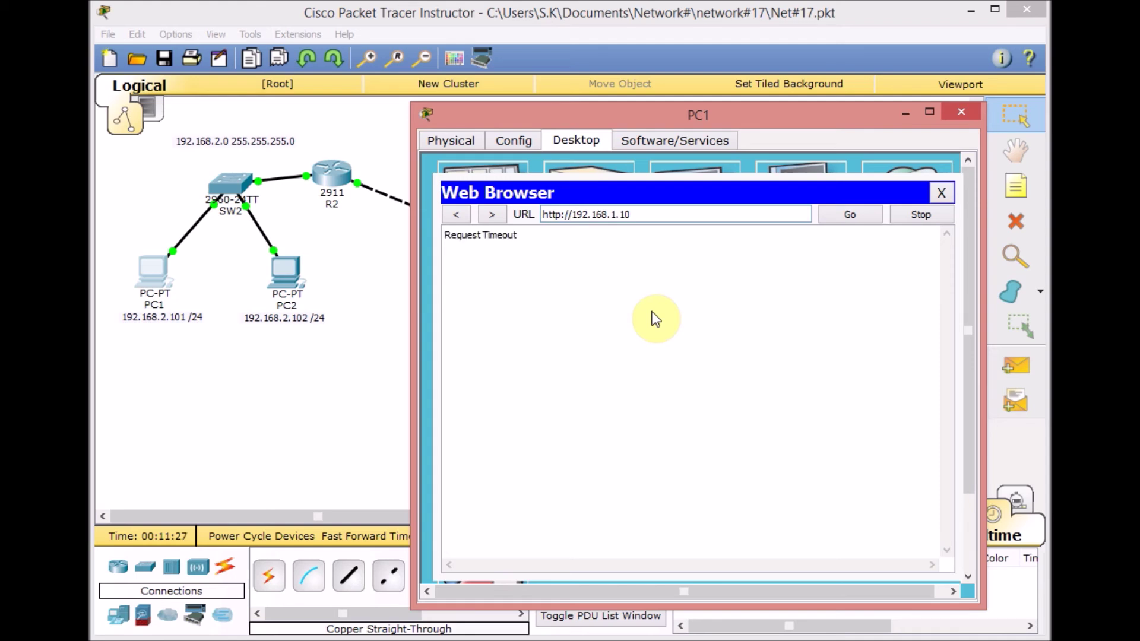
# Show the access lists in R1's CLI and examine the match counters of list 10's deny and permit entries.
pyautogui.click(371, 293)
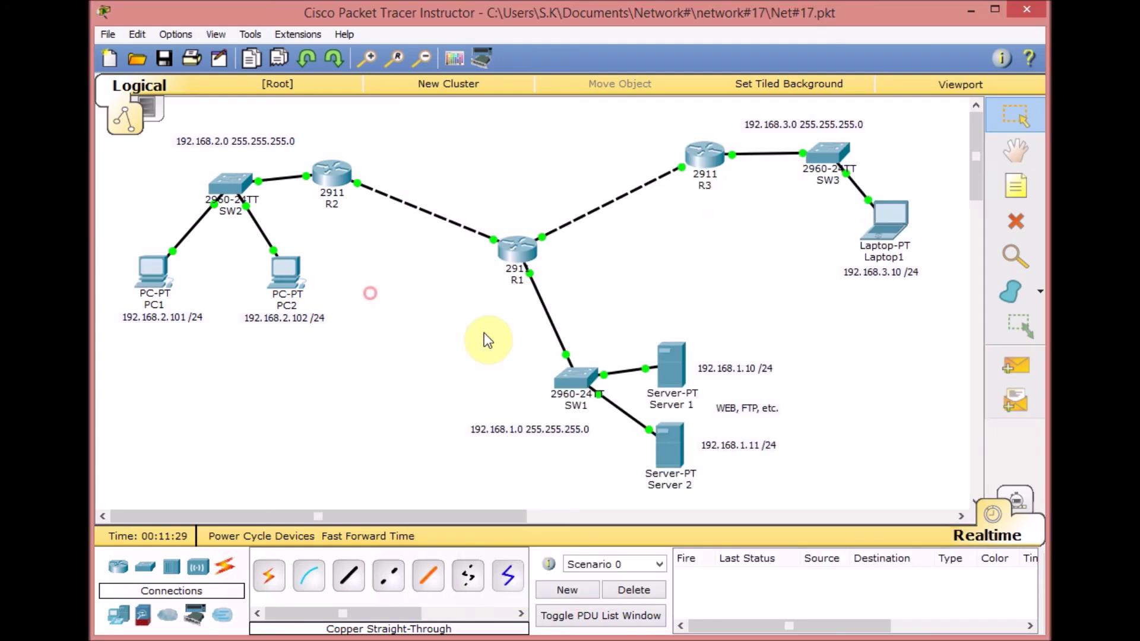
pyautogui.click(513, 248)
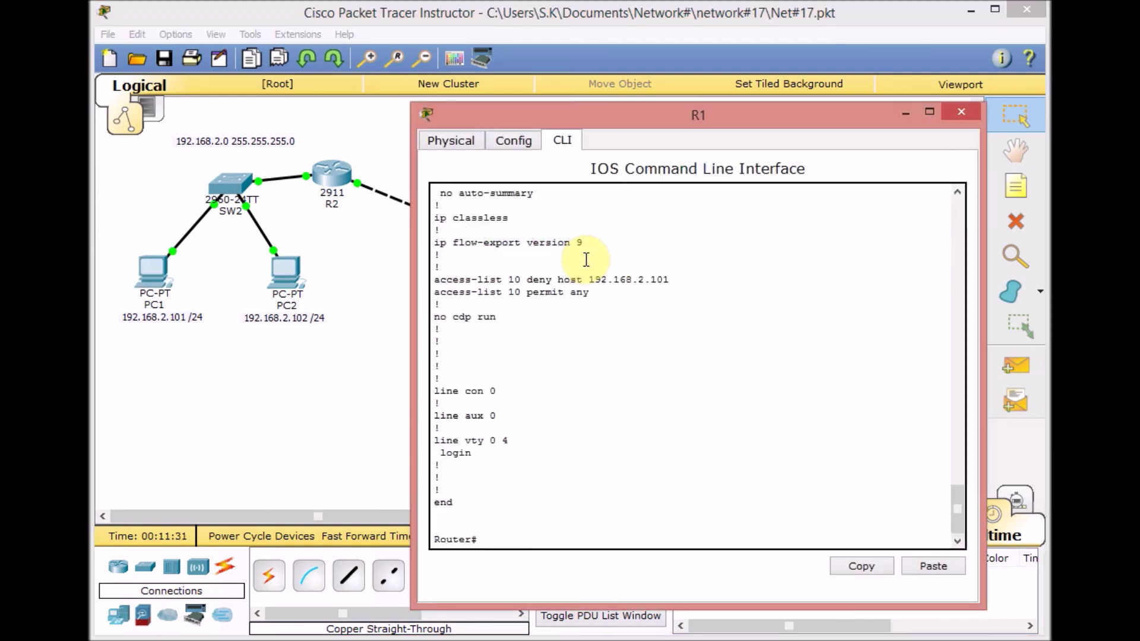
pyautogui.write('sh acc')
pyautogui.press('Tab')
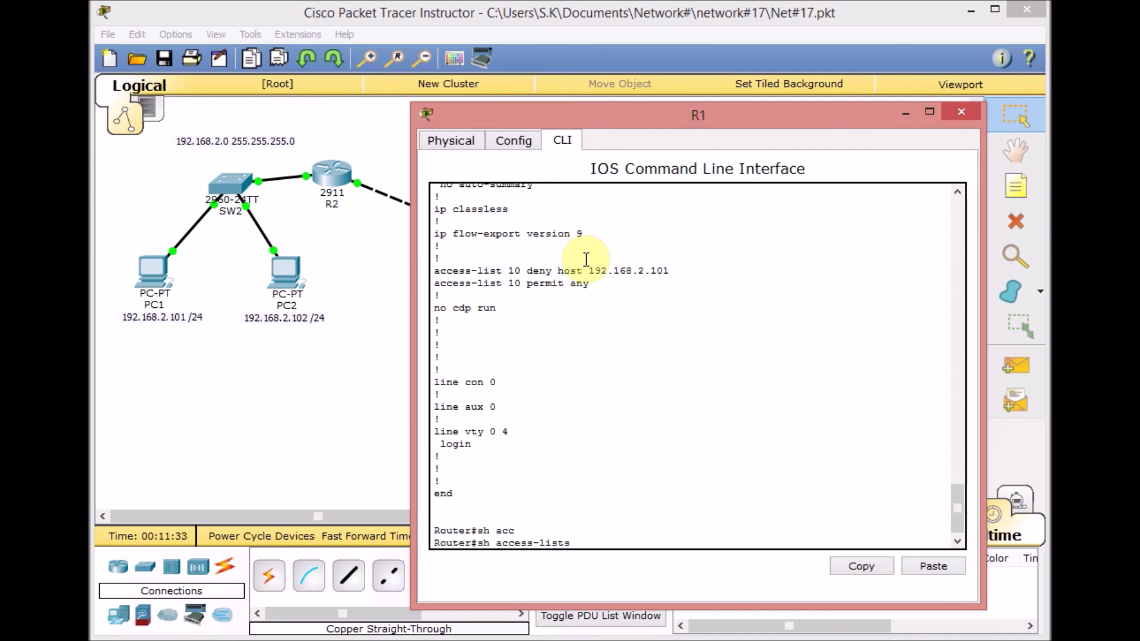
pyautogui.press('Return')
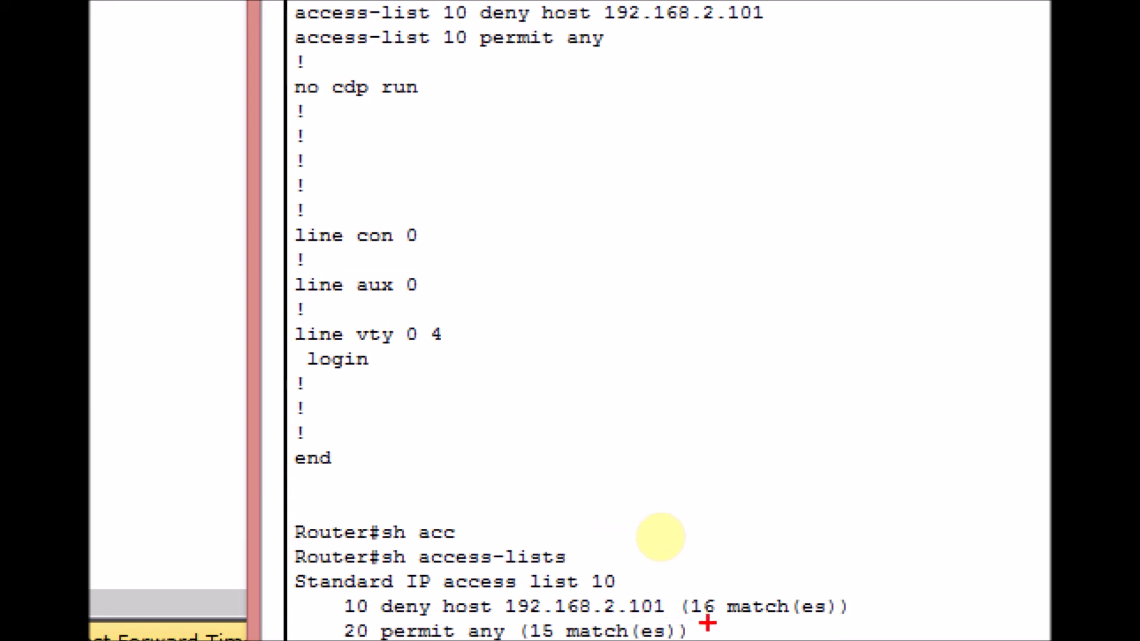
pyautogui.moveTo(841, 605); pyautogui.dragTo(877, 581)
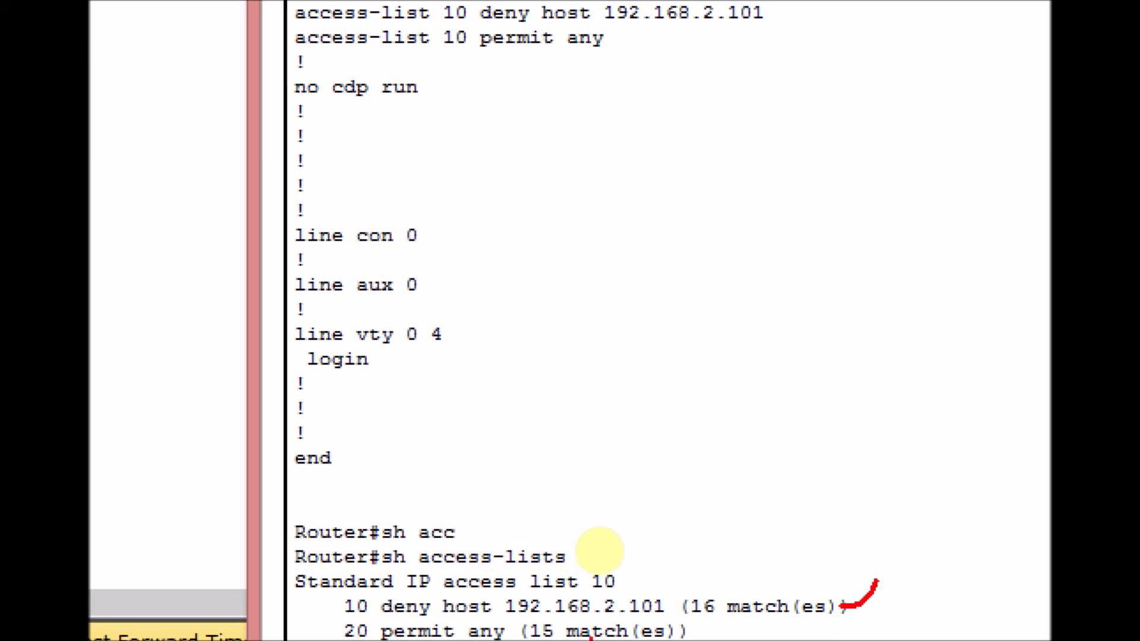
pyautogui.moveTo(688, 640); pyautogui.dragTo(711, 626)
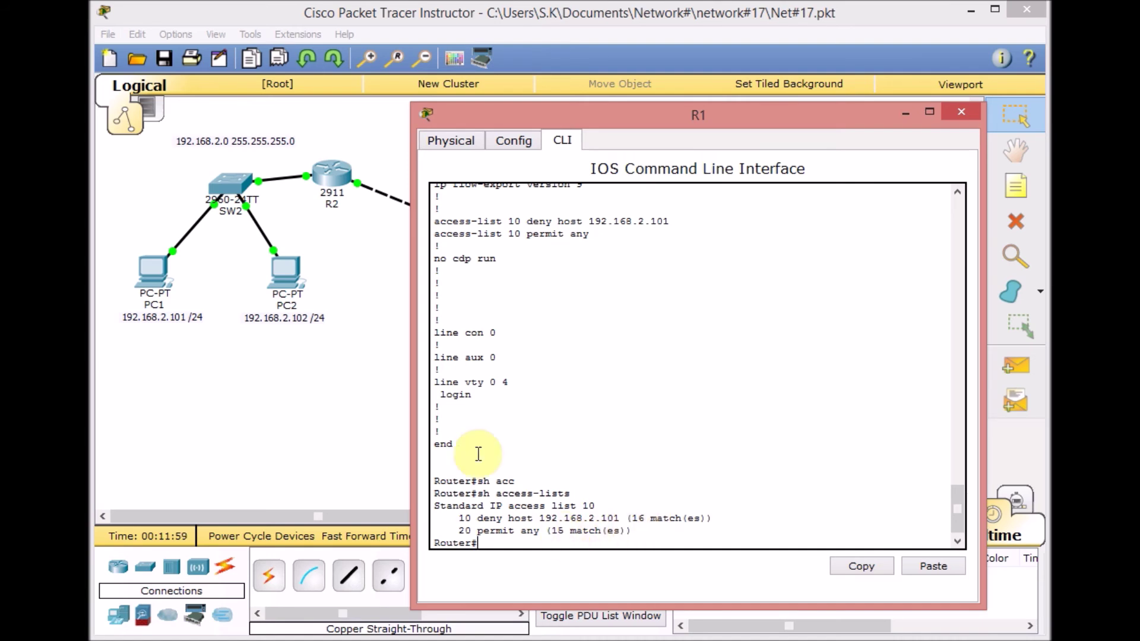
# Retry the web page at 192.168.1.10 in PC1's web browser, try a changed address, and close the browser.
pyautogui.click(156, 275)
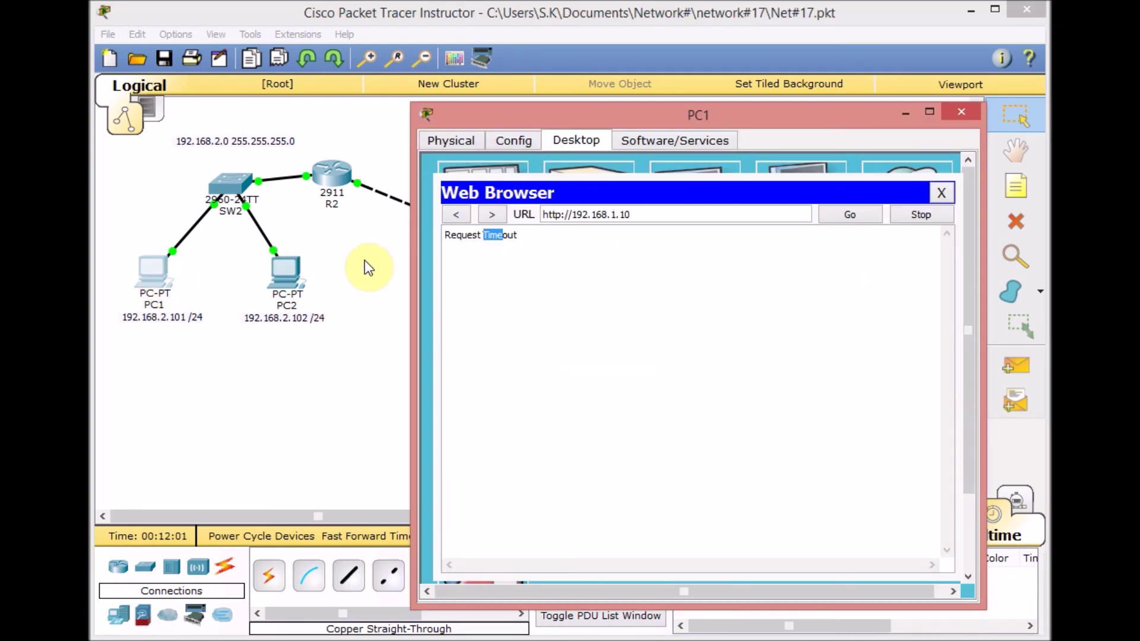
pyautogui.click(832, 218)
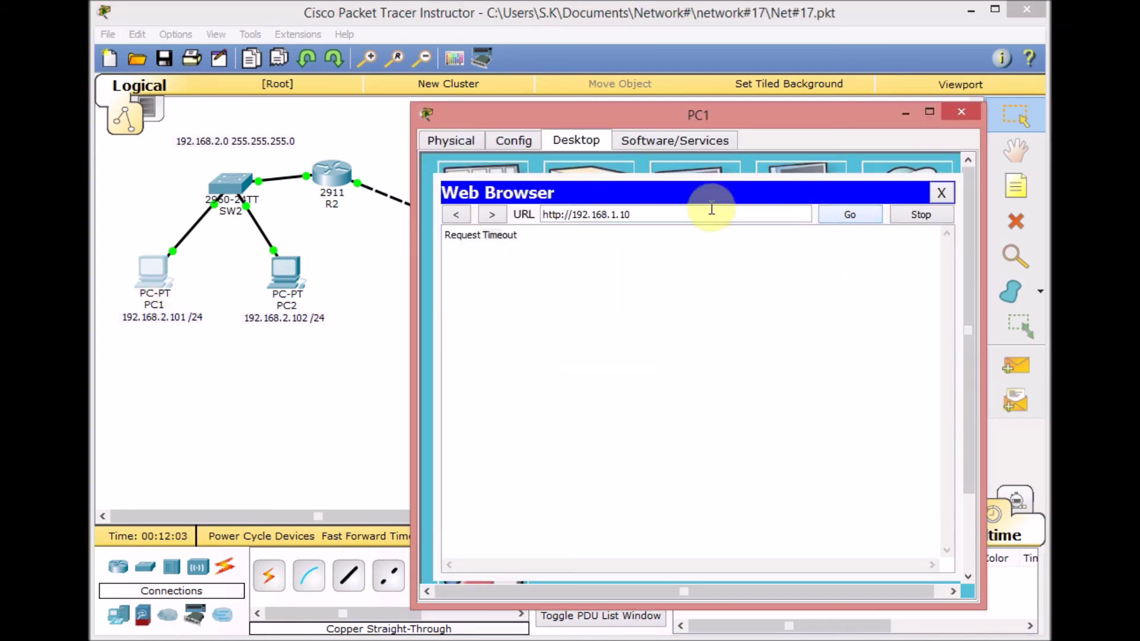
pyautogui.click(693, 214)
pyautogui.write('1')
pyautogui.click(837, 214)
pyautogui.click(938, 191)
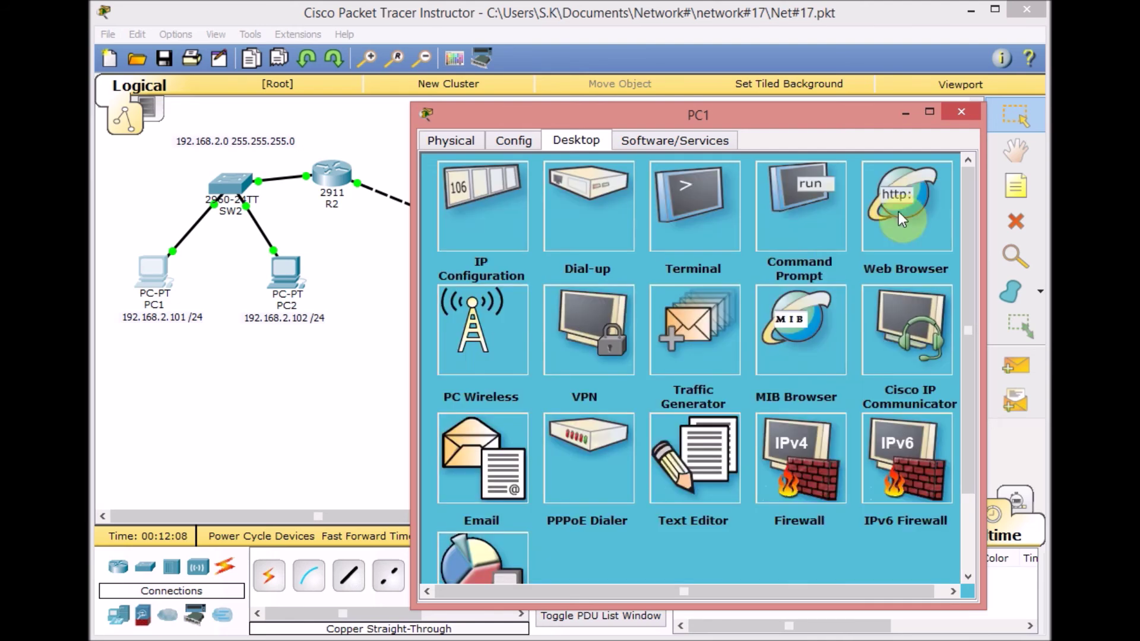
# Show R1's access lists again and compare the match counter of the deny entry for host 192.168.2.101.
pyautogui.click(390, 256)
pyautogui.click(487, 242)
pyautogui.press('Up')
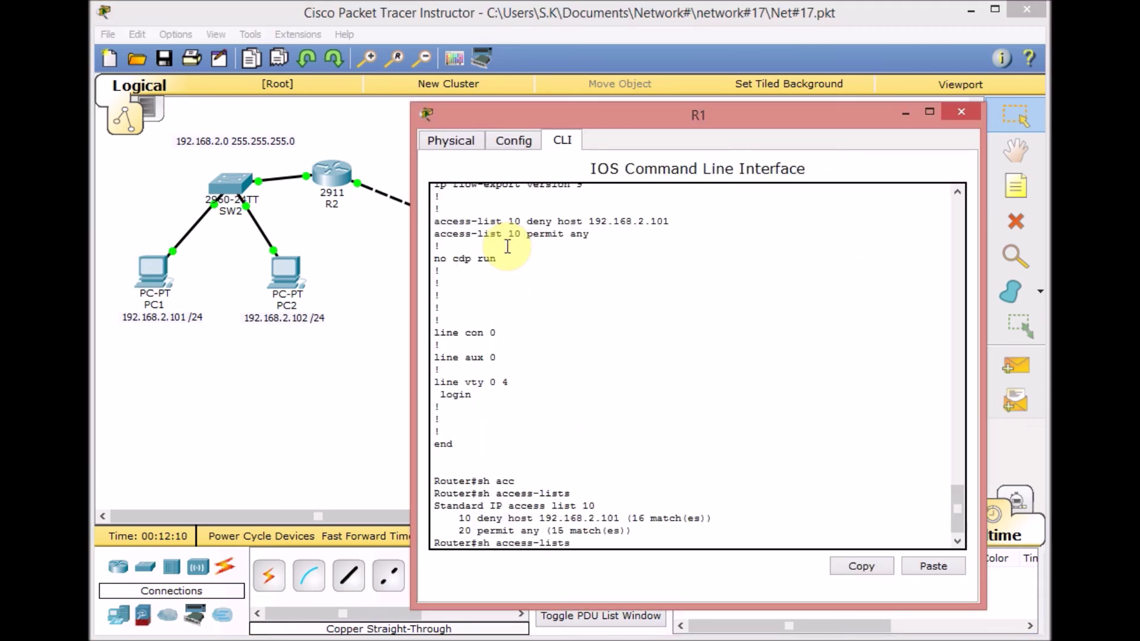
pyautogui.press('Return')
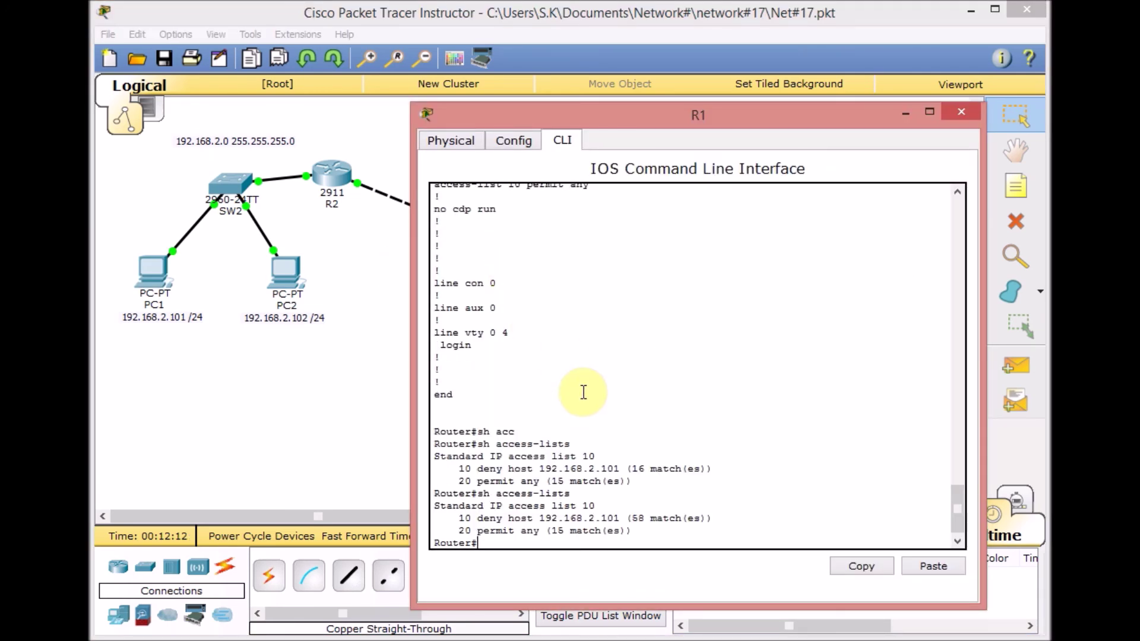
pyautogui.click(641, 374)
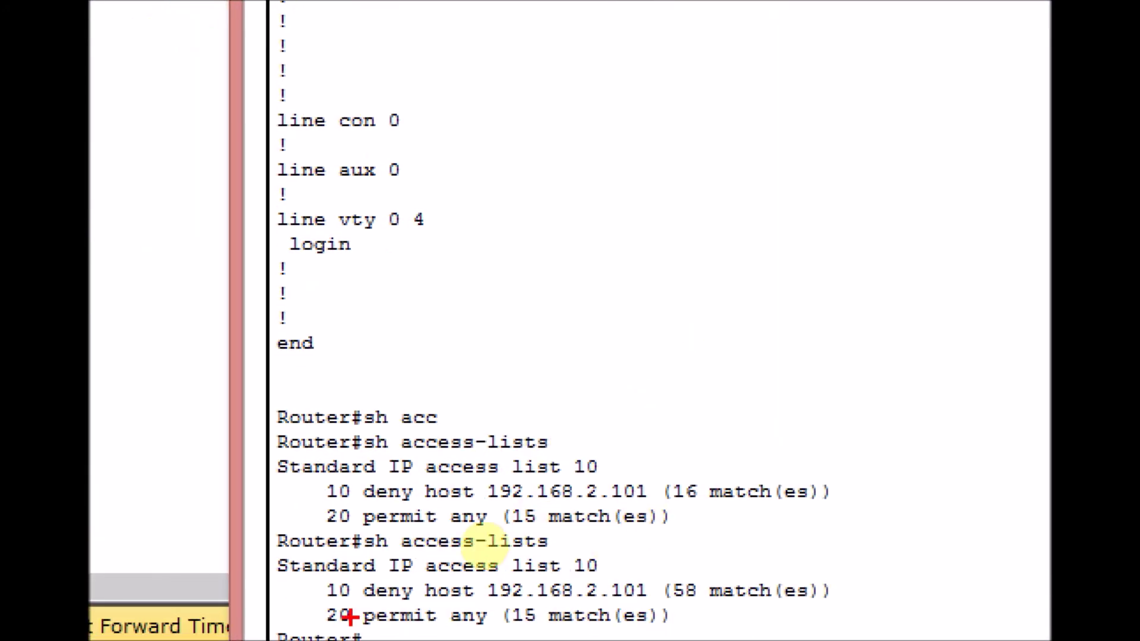
pyautogui.moveTo(313, 589); pyautogui.dragTo(321, 564)
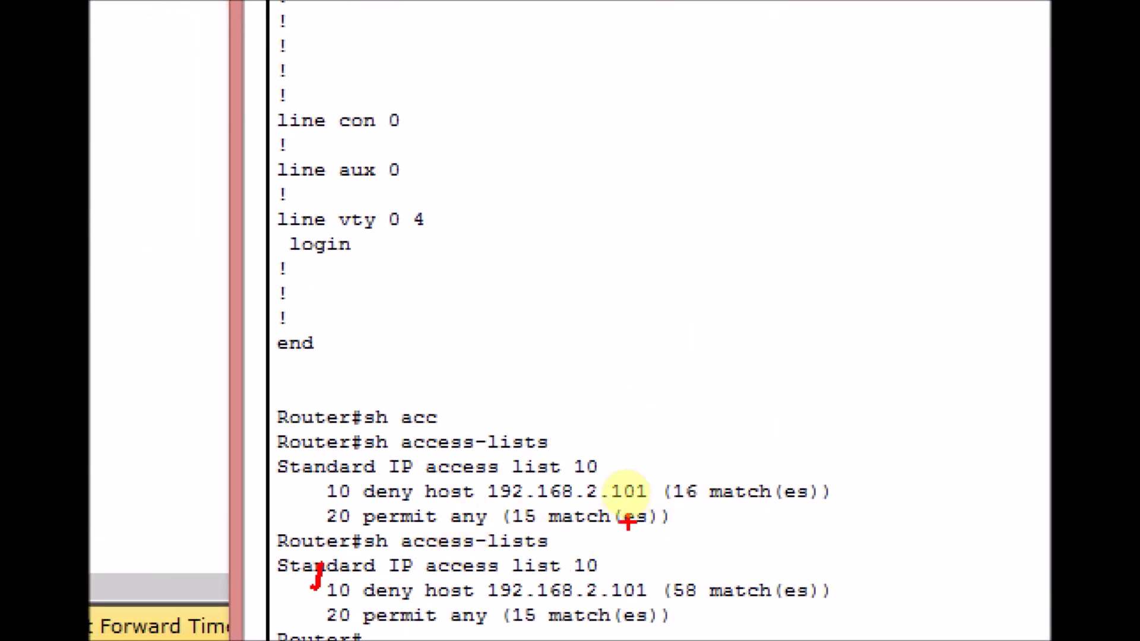
pyautogui.moveTo(699, 500); pyautogui.dragTo(659, 500)
pyautogui.moveTo(701, 601); pyautogui.dragTo(659, 601)
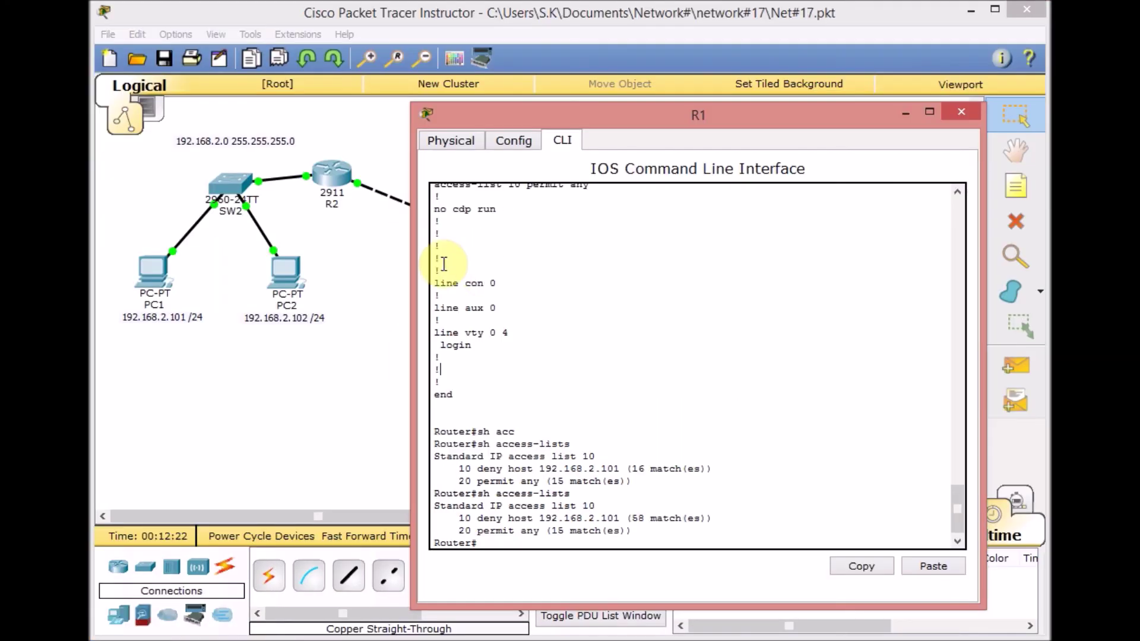
# Load Server 1's web page in PC2's web browser.
pyautogui.click(292, 288)
pyautogui.click(668, 216)
pyautogui.press('BackSpace')
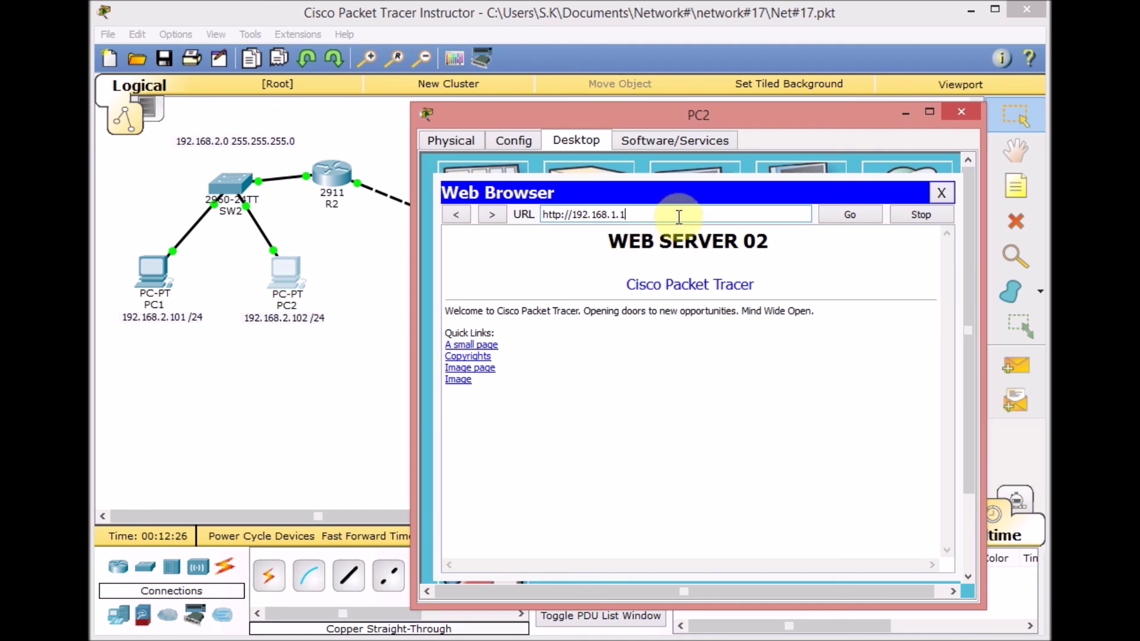
pyautogui.press('Return')
pyautogui.moveTo(706, 240); pyautogui.dragTo(748, 244)
# Show R1's access lists once more, compare the permit any entry's match counter, and close R1's window.
pyautogui.click(359, 319)
pyautogui.click(520, 252)
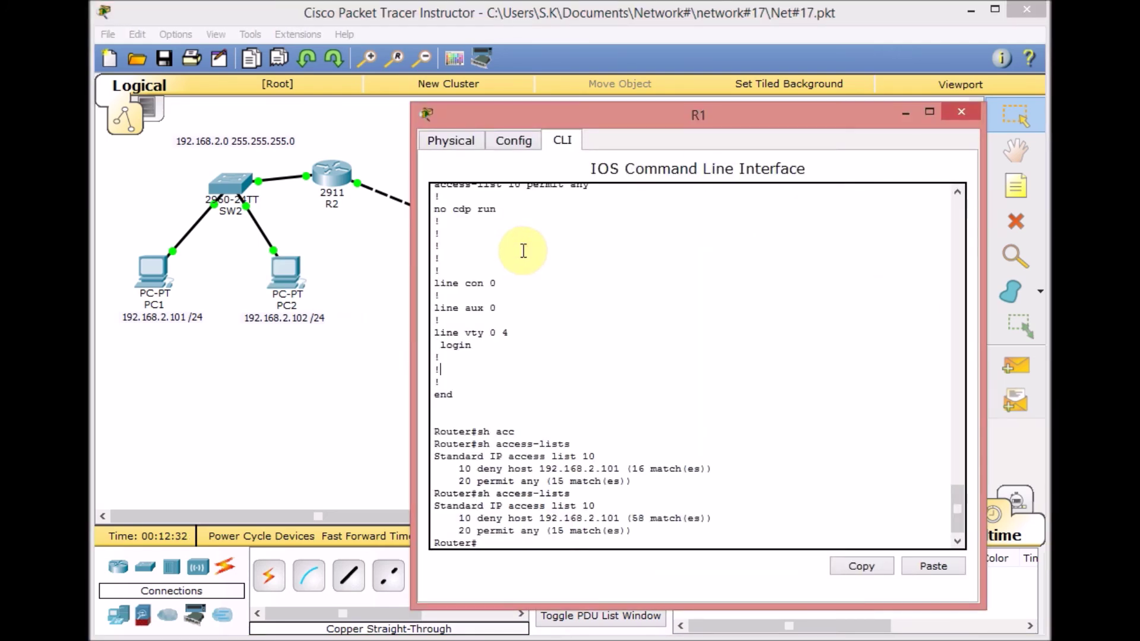
pyautogui.press('Up')
pyautogui.press('Return')
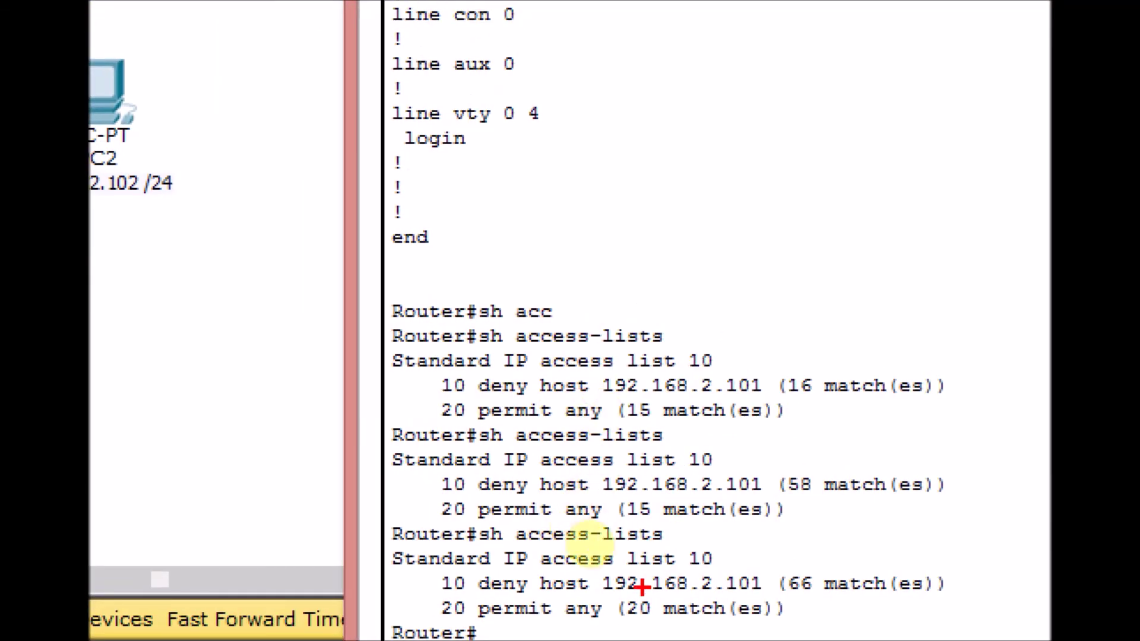
pyautogui.moveTo(652, 519); pyautogui.dragTo(611, 521)
pyautogui.moveTo(618, 623); pyautogui.dragTo(650, 611)
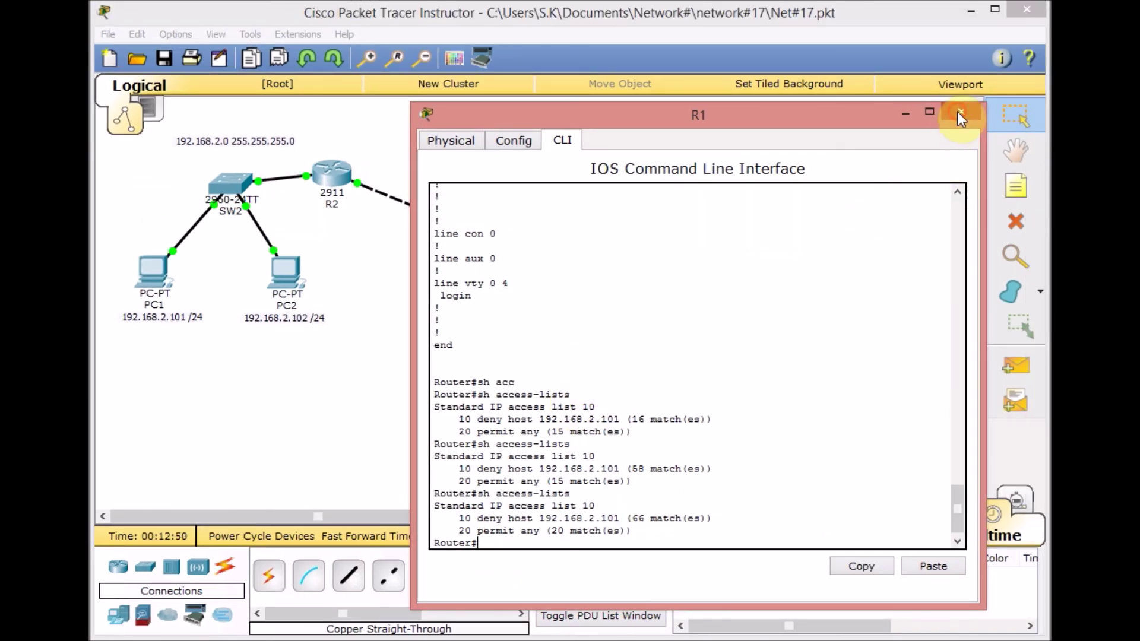
pyautogui.click(961, 112)
# Ping Laptop1 at 192.168.3.10 from PC1's command prompt and return to the network topology.
pyautogui.click(151, 277)
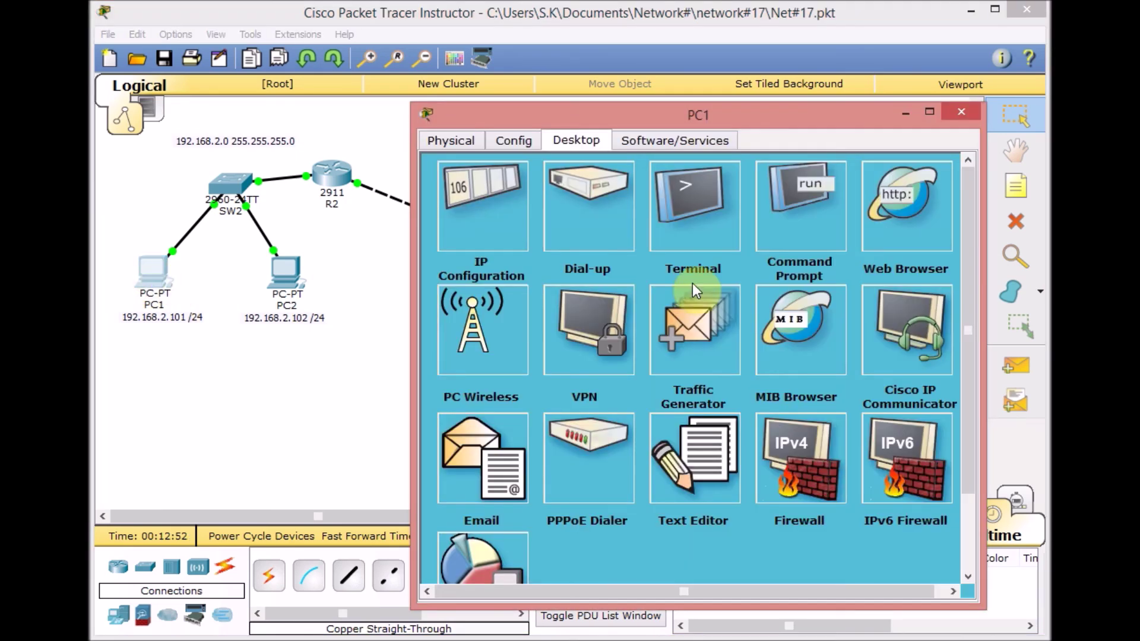
pyautogui.click(797, 190)
pyautogui.click(666, 269)
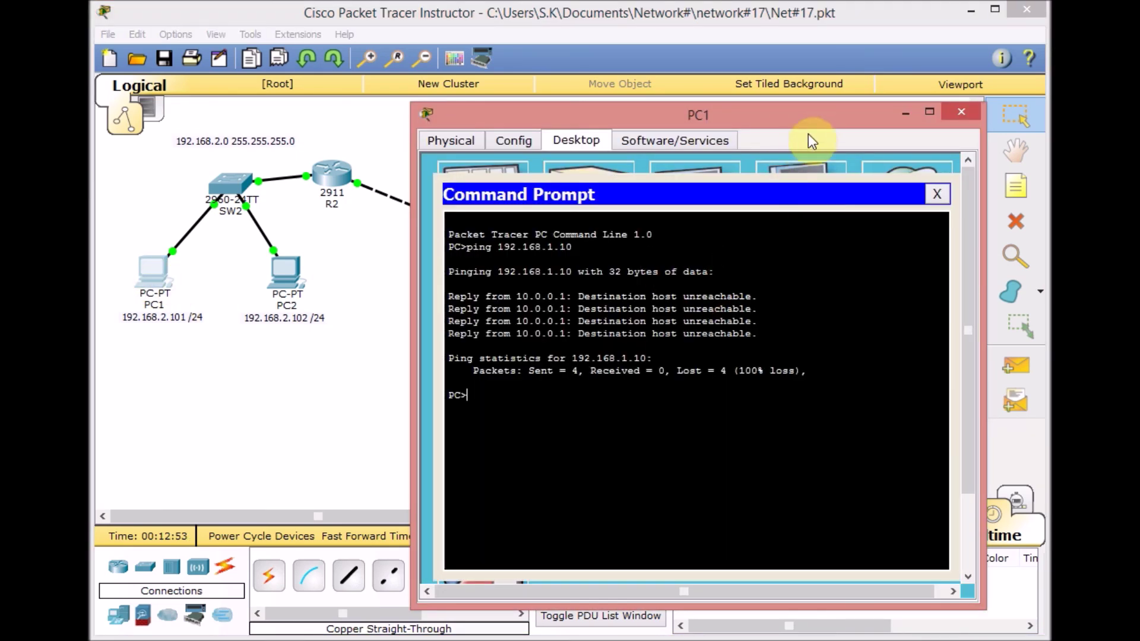
pyautogui.moveTo(772, 115); pyautogui.dragTo(733, 142)
pyautogui.write('ping 192.168.3.10')
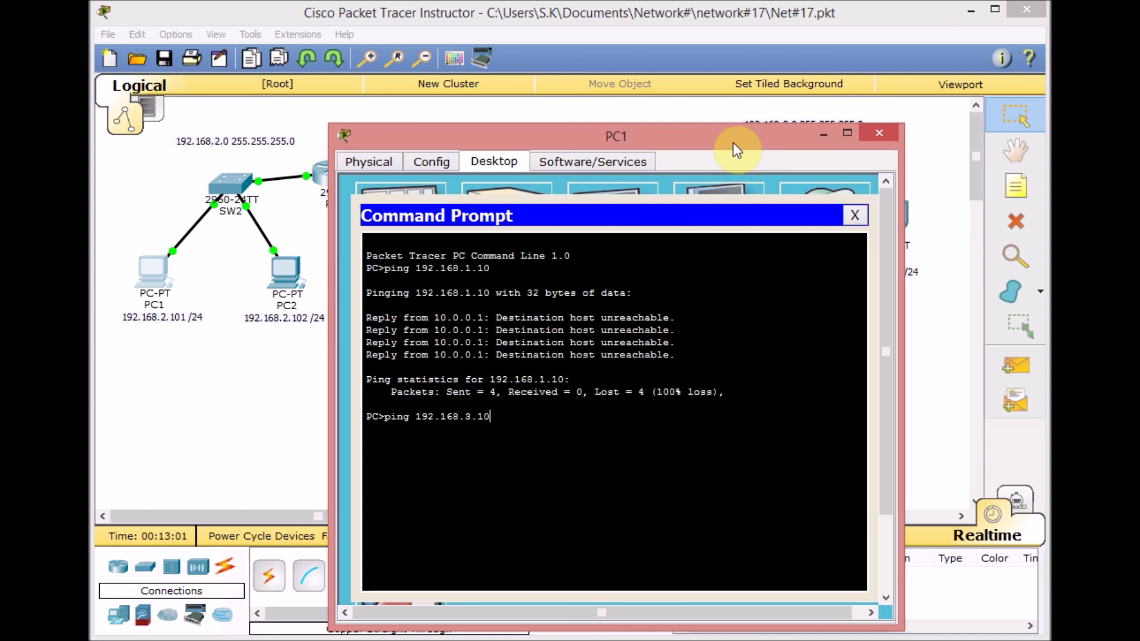
pyautogui.press('Return')
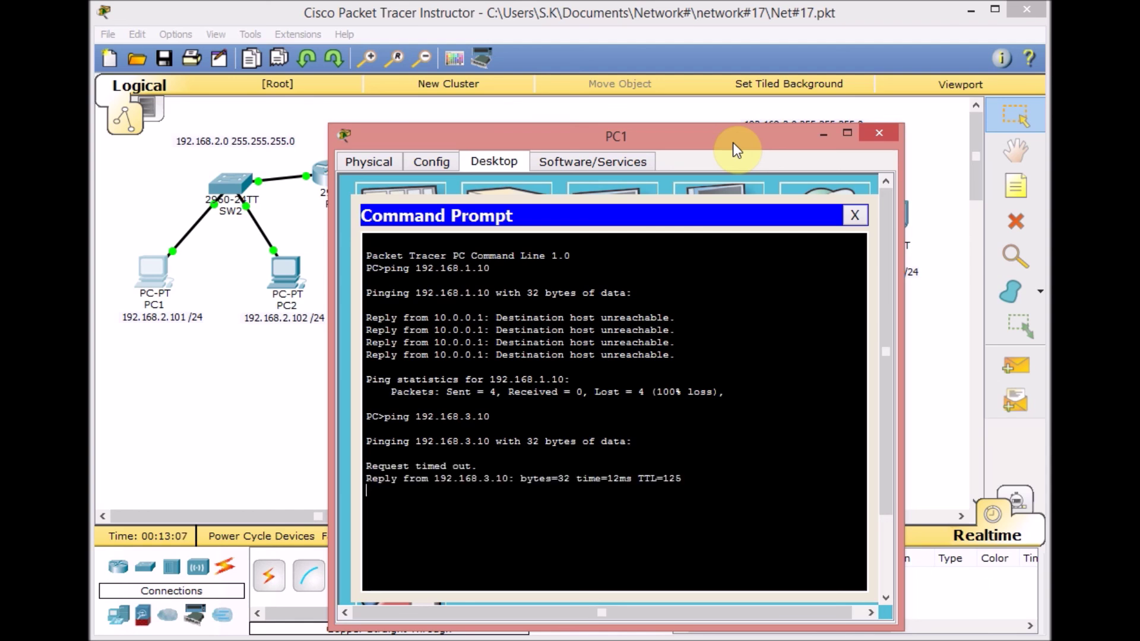
pyautogui.click(288, 393)
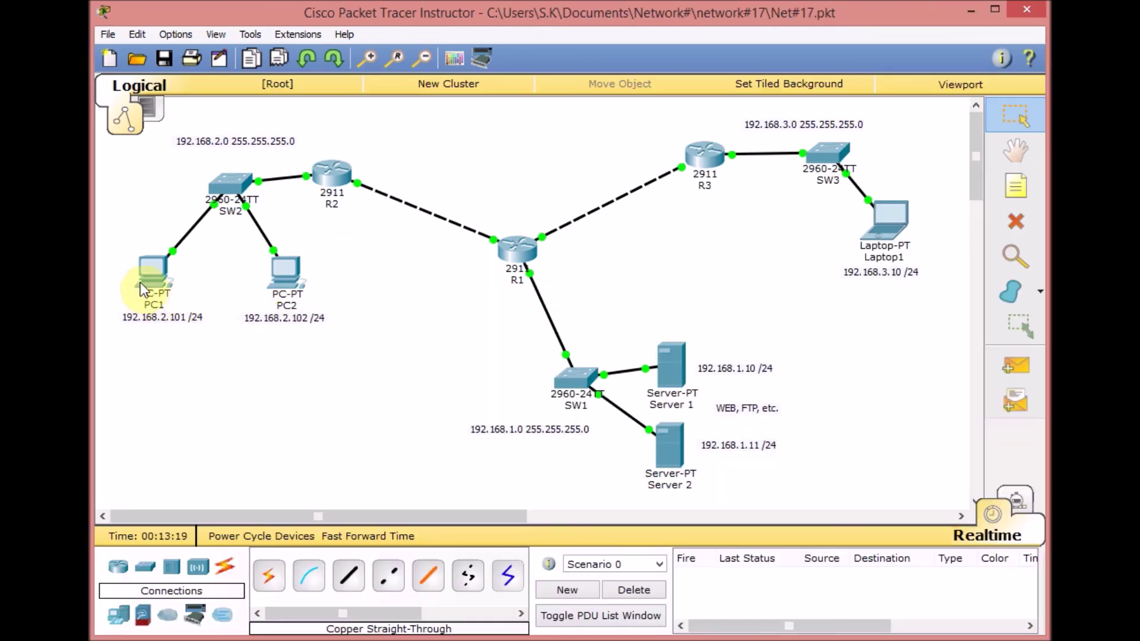
pyautogui.moveTo(132, 253); pyautogui.dragTo(221, 140)
pyautogui.click(431, 326)
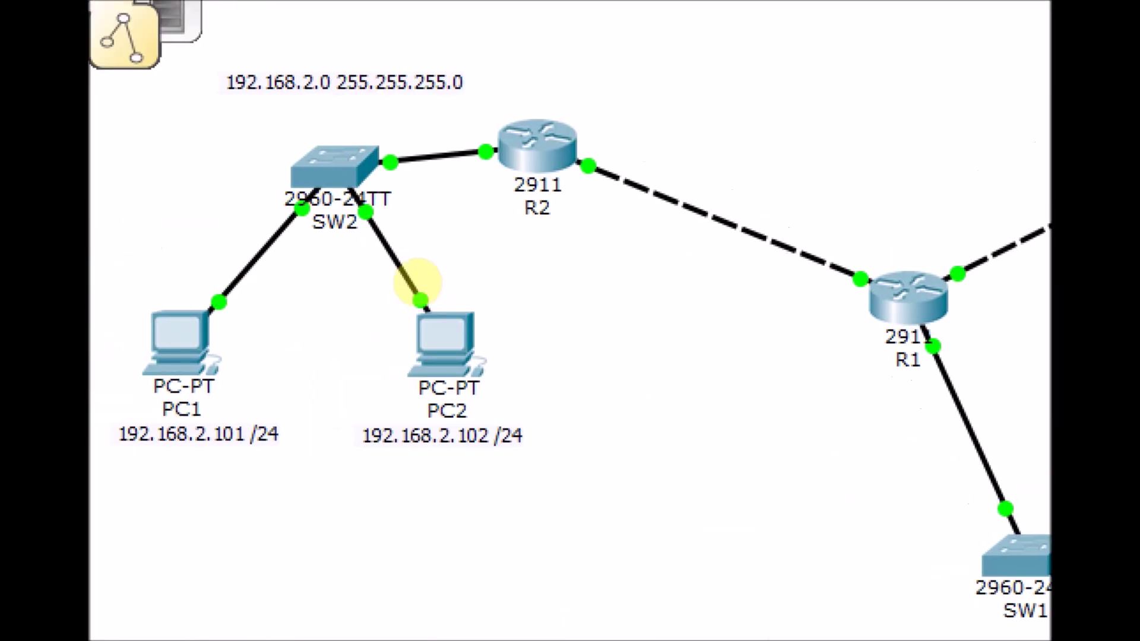
pyautogui.moveTo(107, 309)
pyautogui.mouseDown()
pyautogui.moveTo(483, 89)
pyautogui.moveTo(987, 214)
pyautogui.moveTo(1050, 185)
pyautogui.mouseUp()
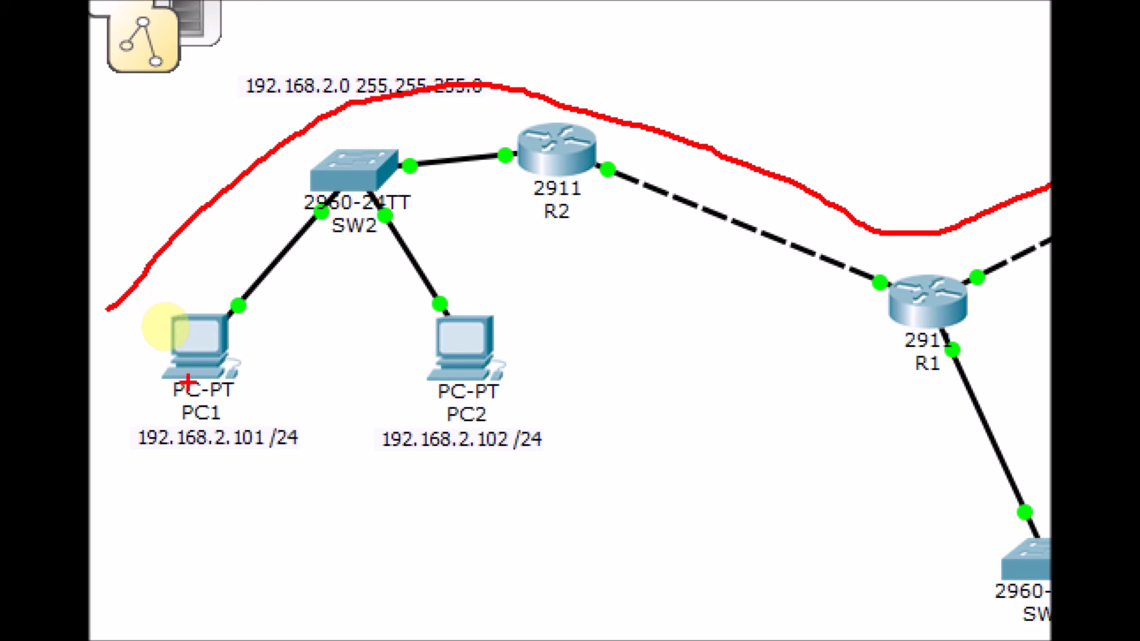
pyautogui.moveTo(198, 418)
pyautogui.mouseDown()
pyautogui.moveTo(251, 307)
pyautogui.moveTo(365, 163)
pyautogui.moveTo(605, 165)
pyautogui.moveTo(926, 311)
pyautogui.moveTo(966, 348)
pyautogui.moveTo(983, 385)
pyautogui.moveTo(973, 375)
pyautogui.moveTo(1012, 342)
pyautogui.moveTo(1042, 371)
pyautogui.mouseUp()
pyautogui.press('Escape')
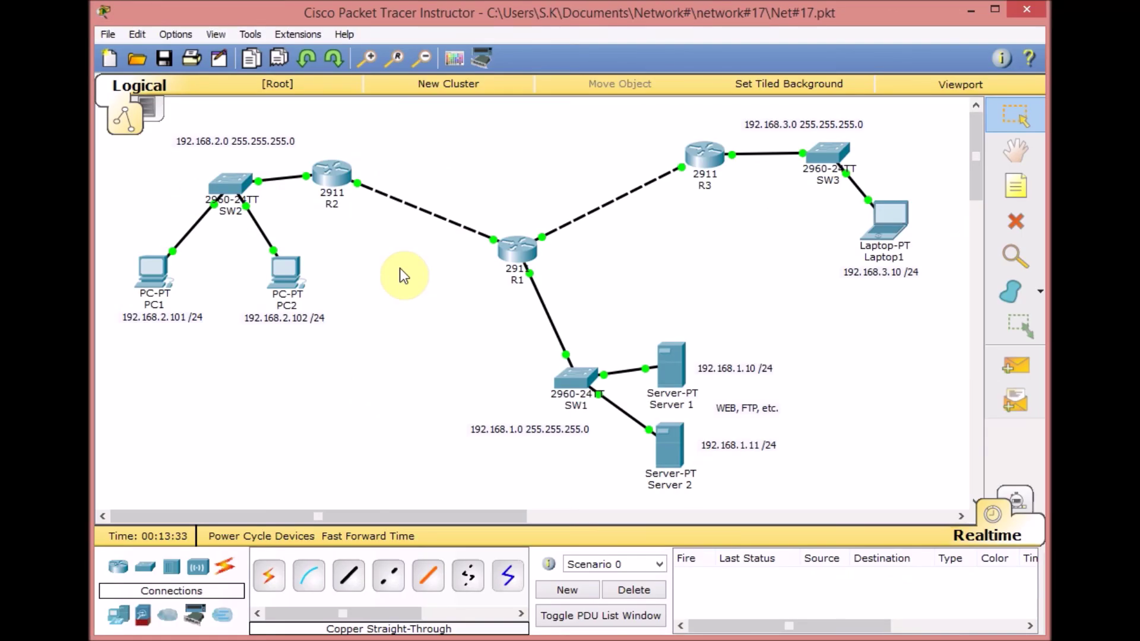